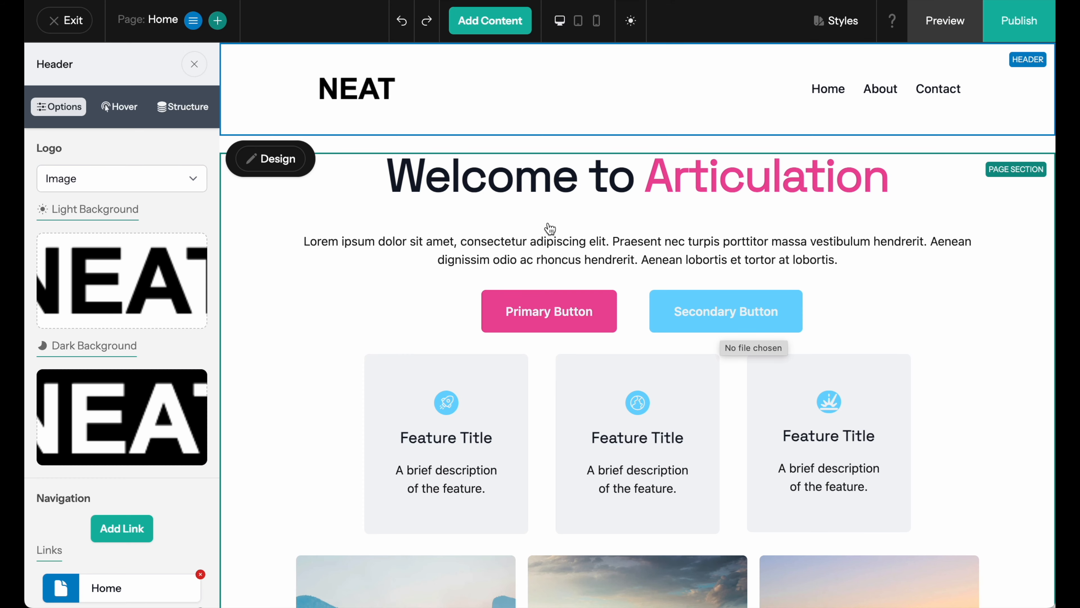
Replace the word "Articulation" in the welcome heading with "Neat Stuff on the Internet".
left_click(198, 72)
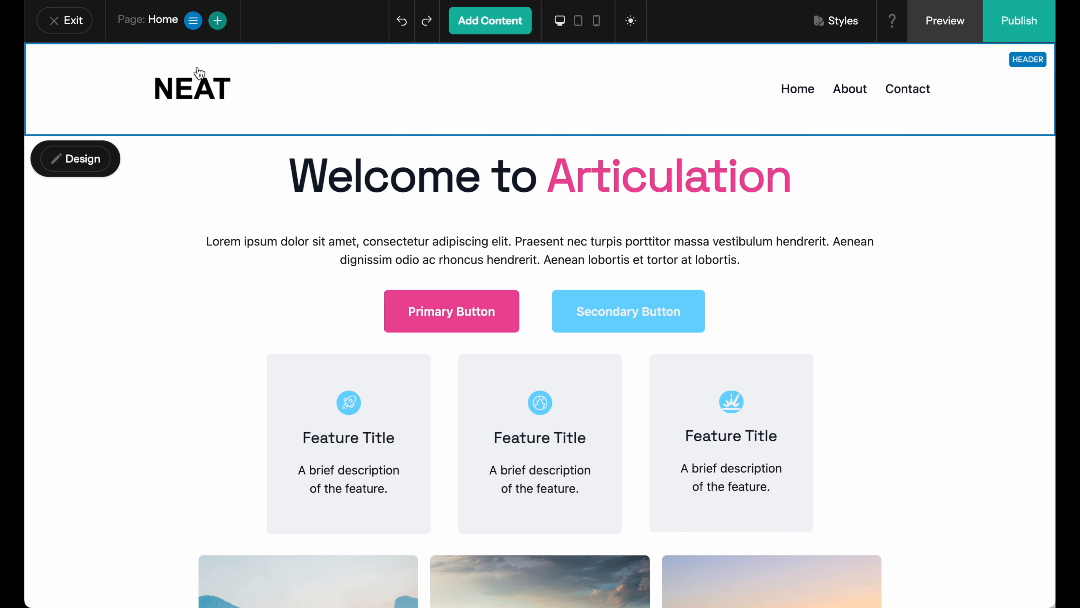
left_click(574, 185)
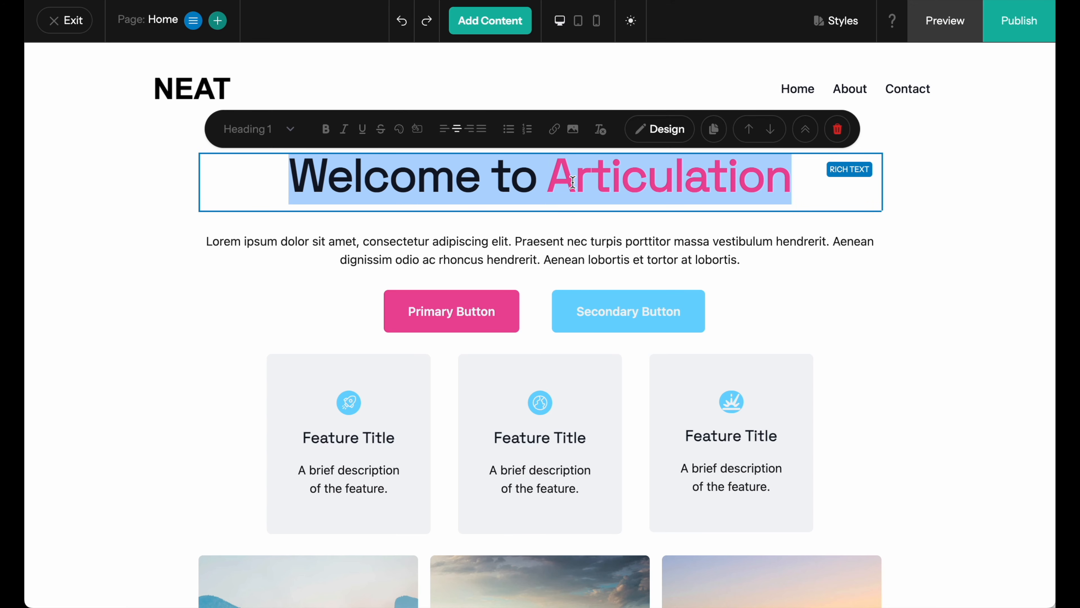
left_click(573, 182)
double_click(573, 182)
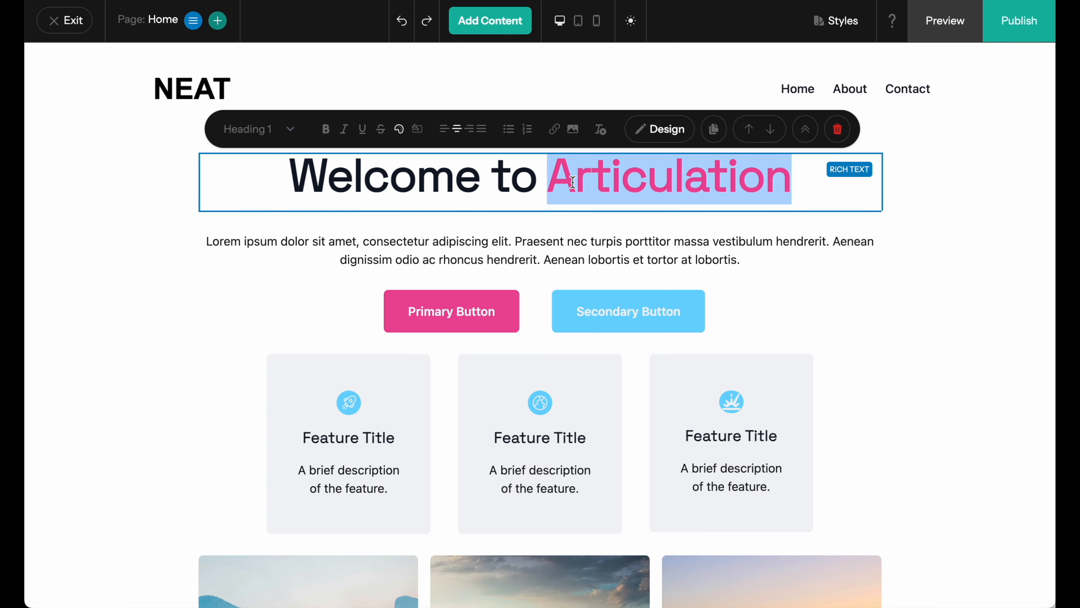
type("Neat Stuff on t")
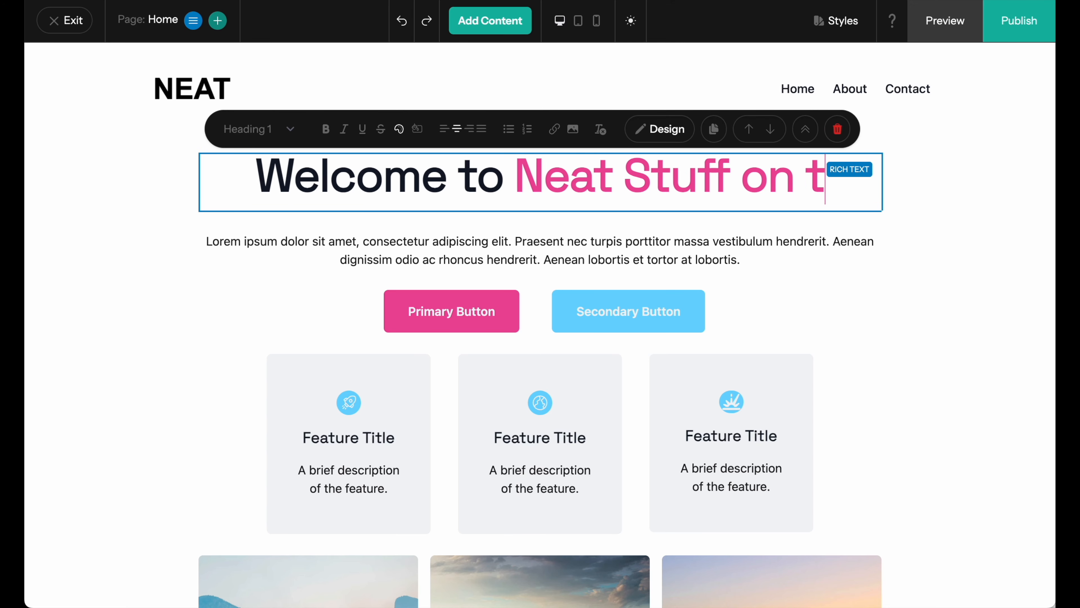
type("he Internet")
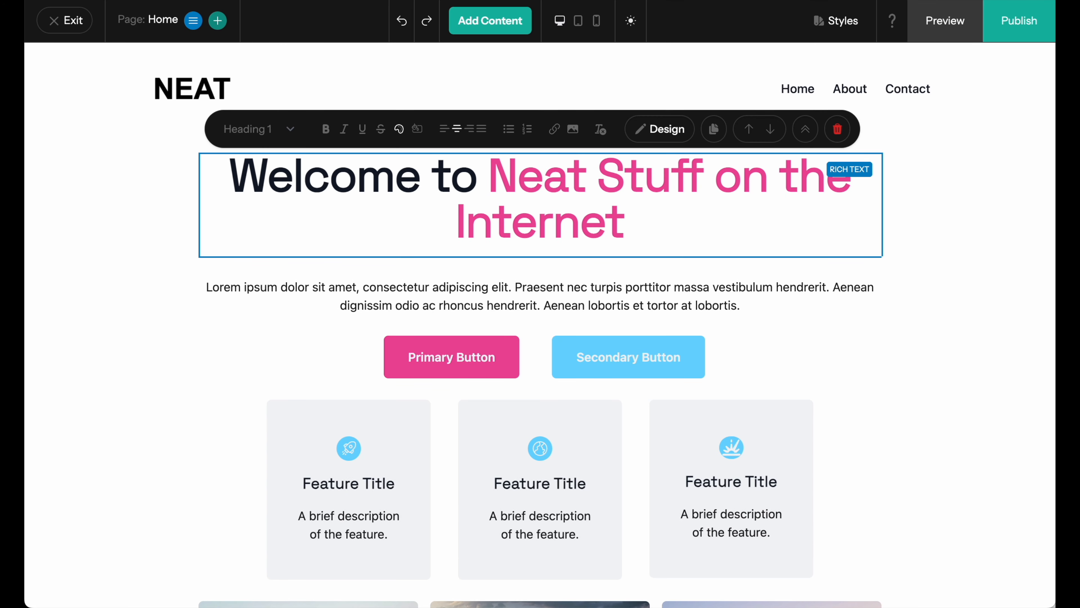
Replace the lorem ipsum paragraph under the heading with "Home of the Neatest Stuff on the Internet.".
triple_click(512, 297)
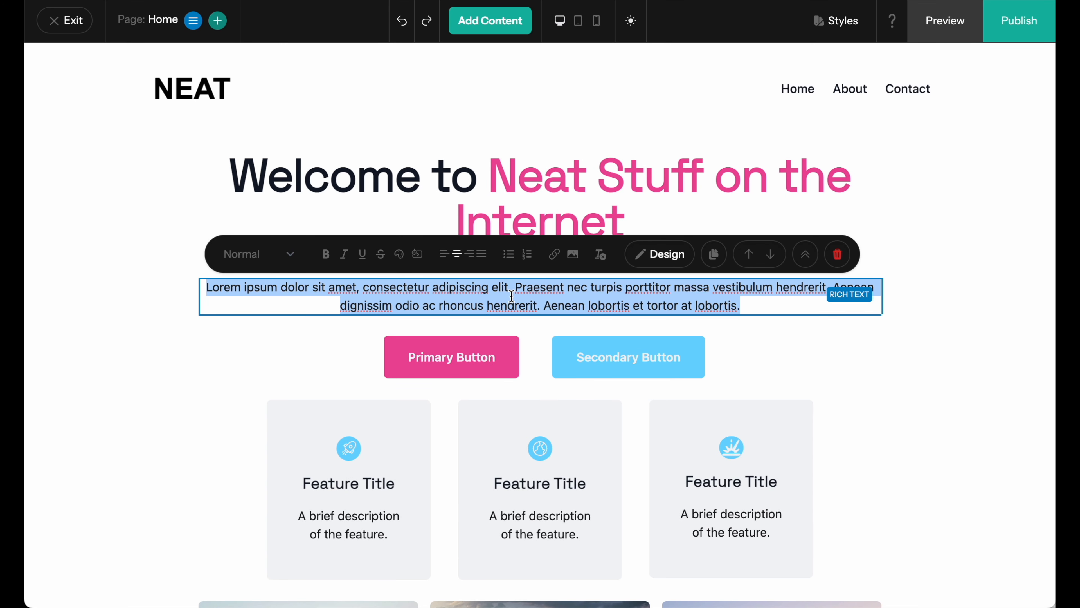
type("Home of th")
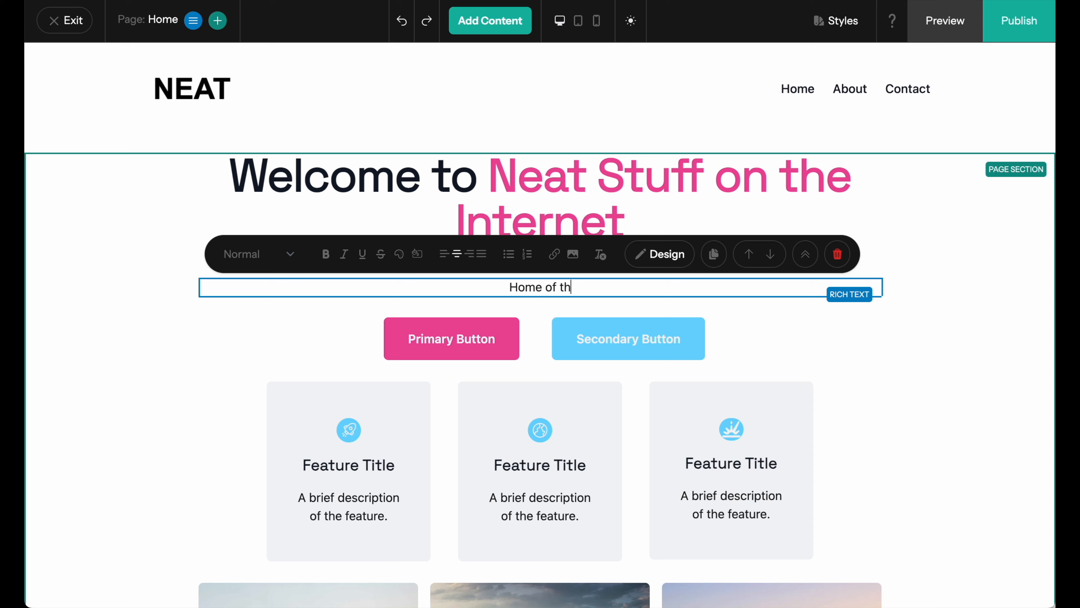
type("e Neatest Stuff on")
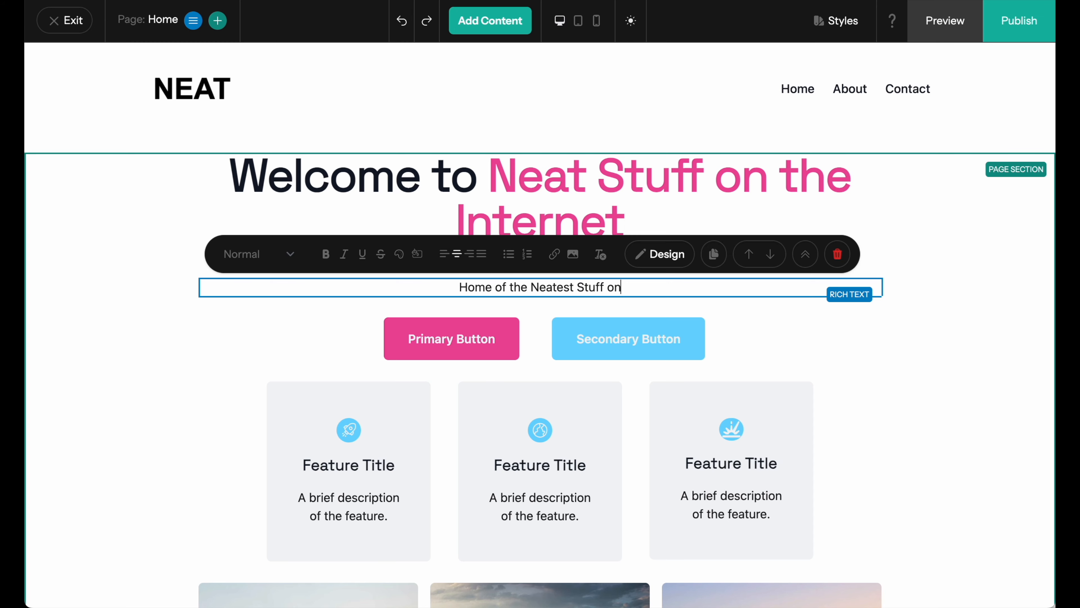
type(" the Internet.")
key("Escape")
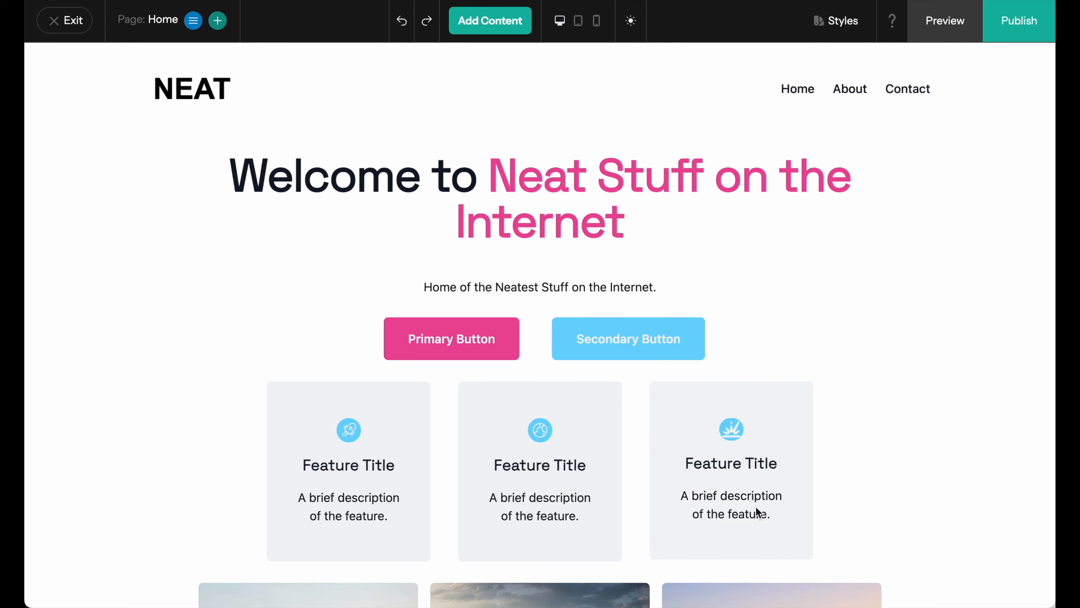
Delete the Secondary Button below the intro paragraph and confirm its removal.
left_click(750, 335)
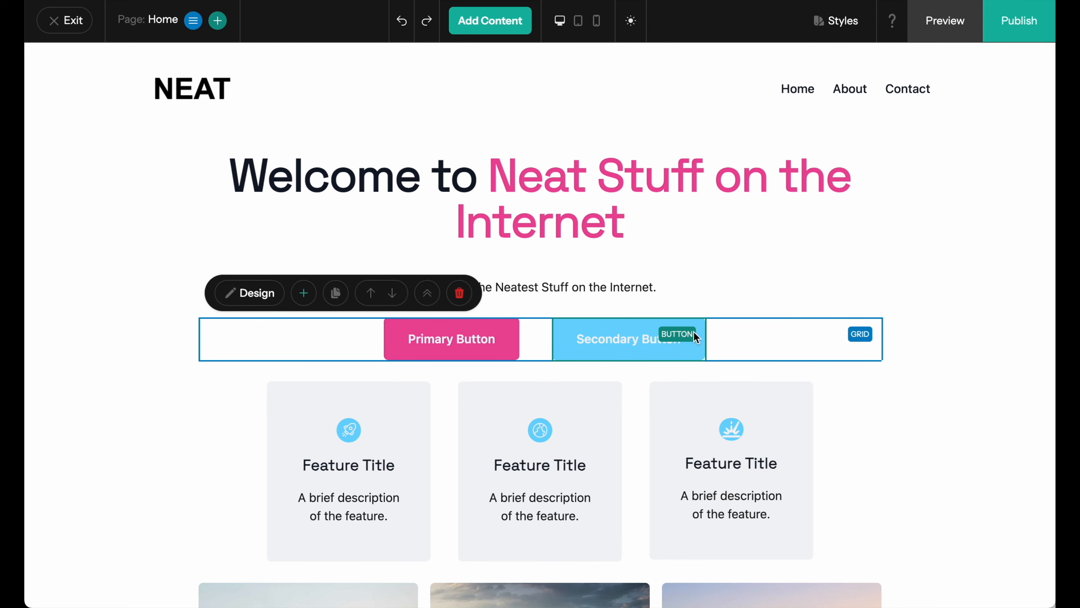
left_click(696, 337)
left_click(781, 294)
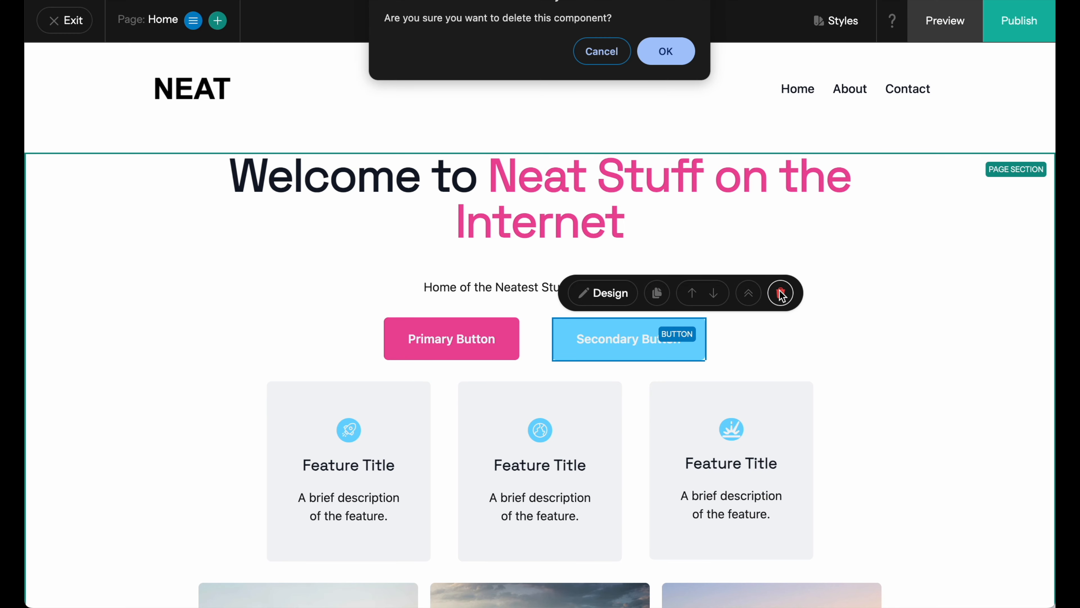
left_click(667, 52)
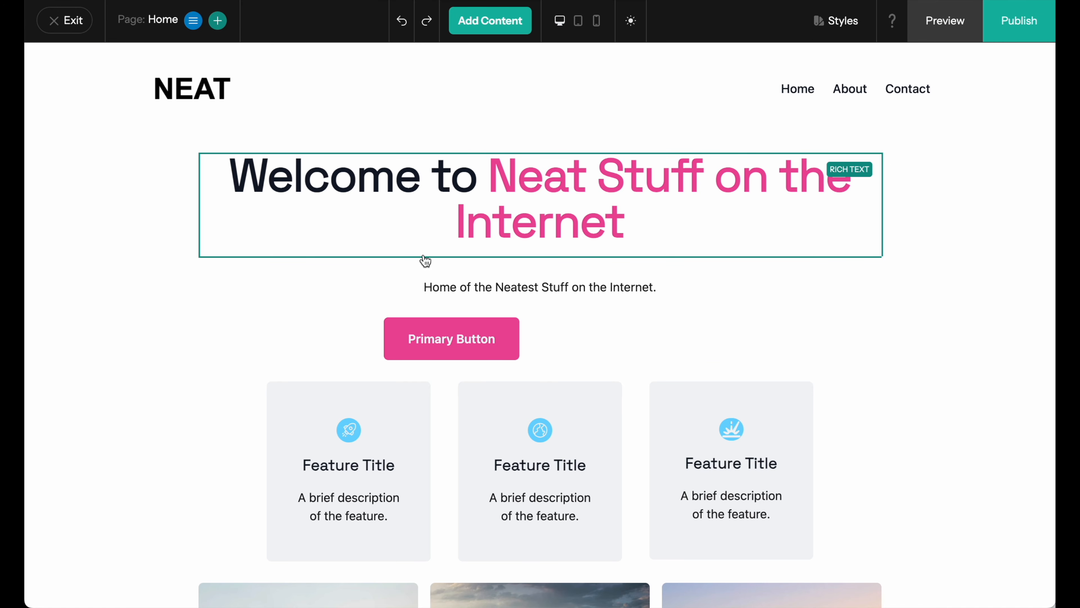
Set the grid holding the Primary Button to 1 column.
left_click(365, 337)
left_click(274, 298)
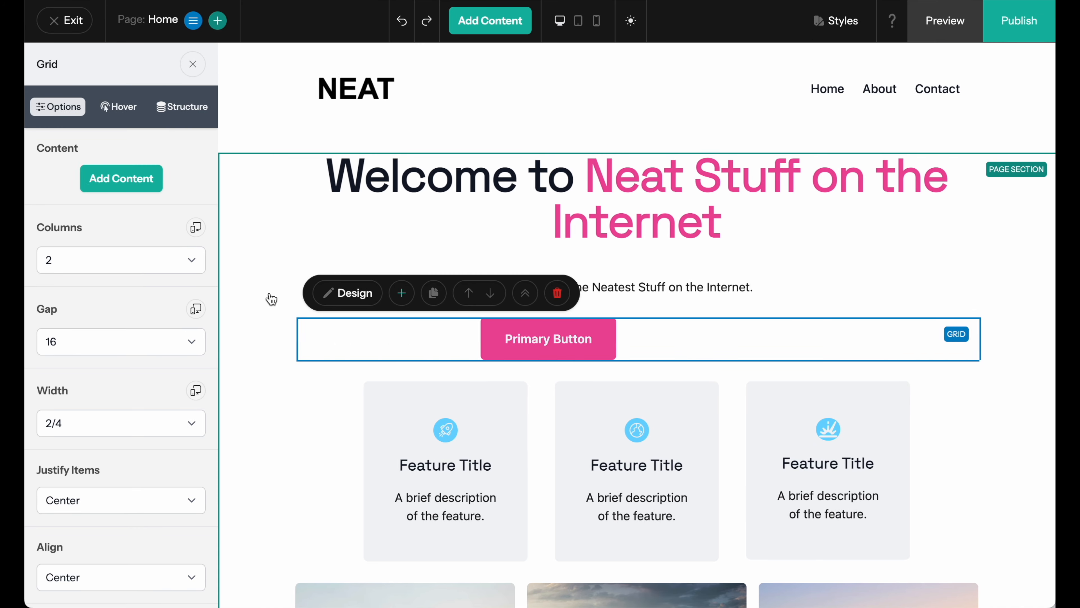
left_click(189, 257)
left_click(186, 247)
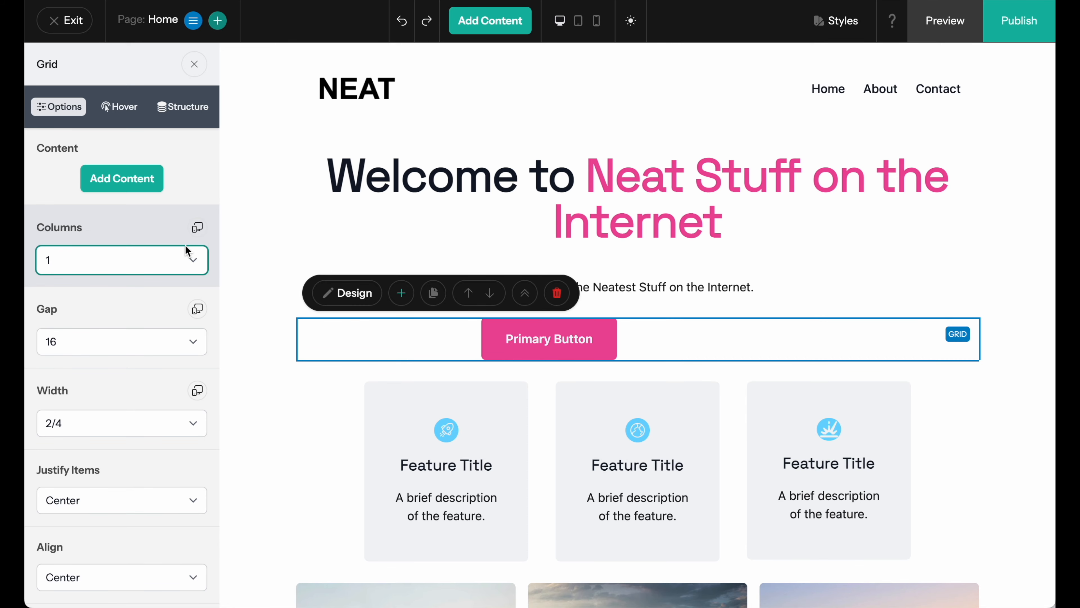
Change the Primary Button's label to "Send Us More!".
left_click(620, 342)
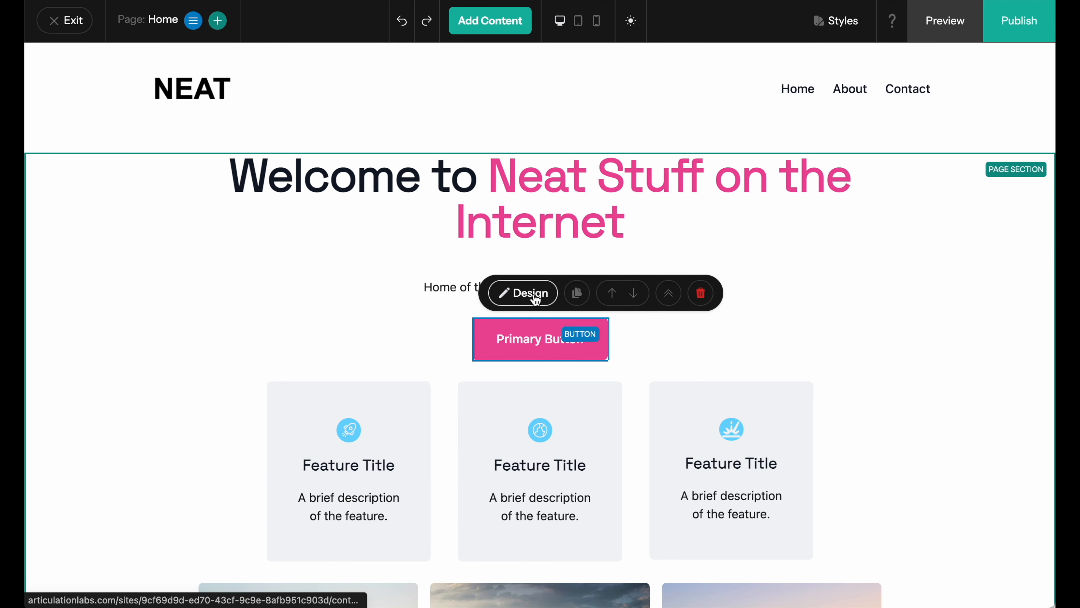
left_click(528, 293)
double_click(162, 179)
key("ctrl+a")
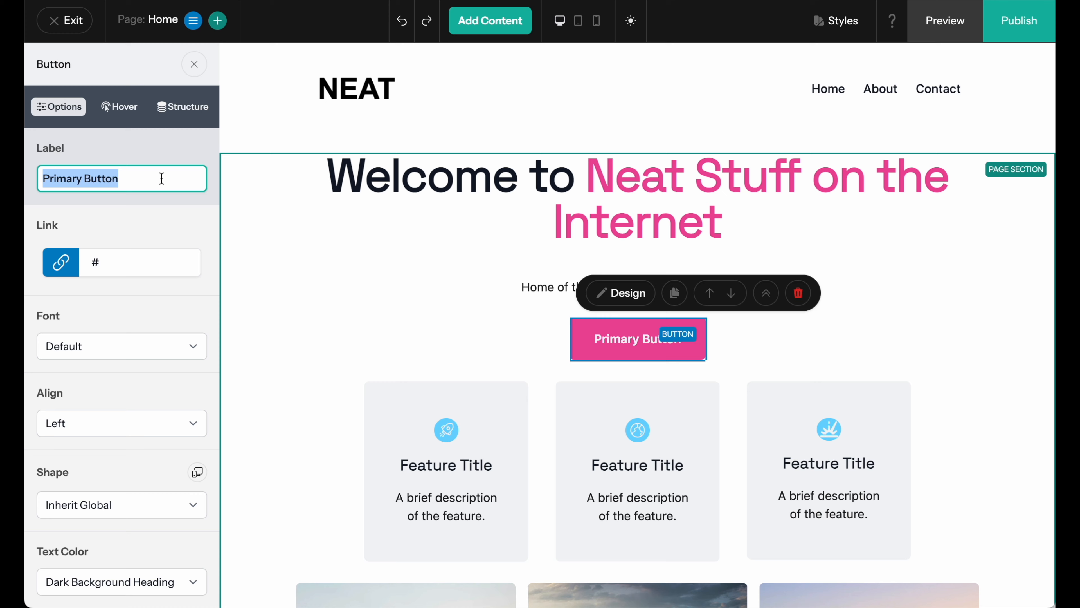
type("Send Us")
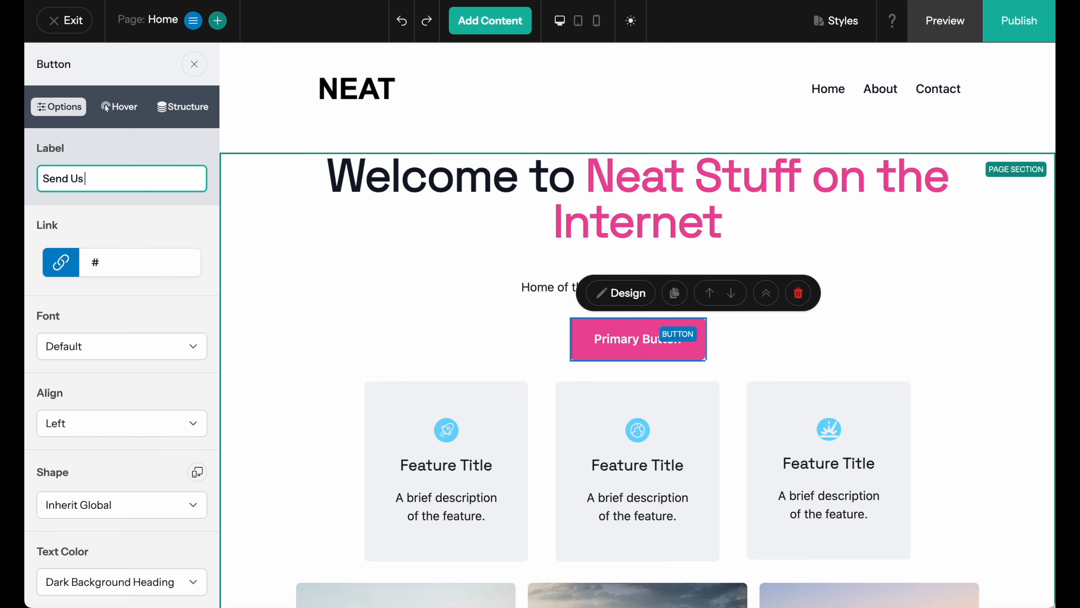
type(" More!")
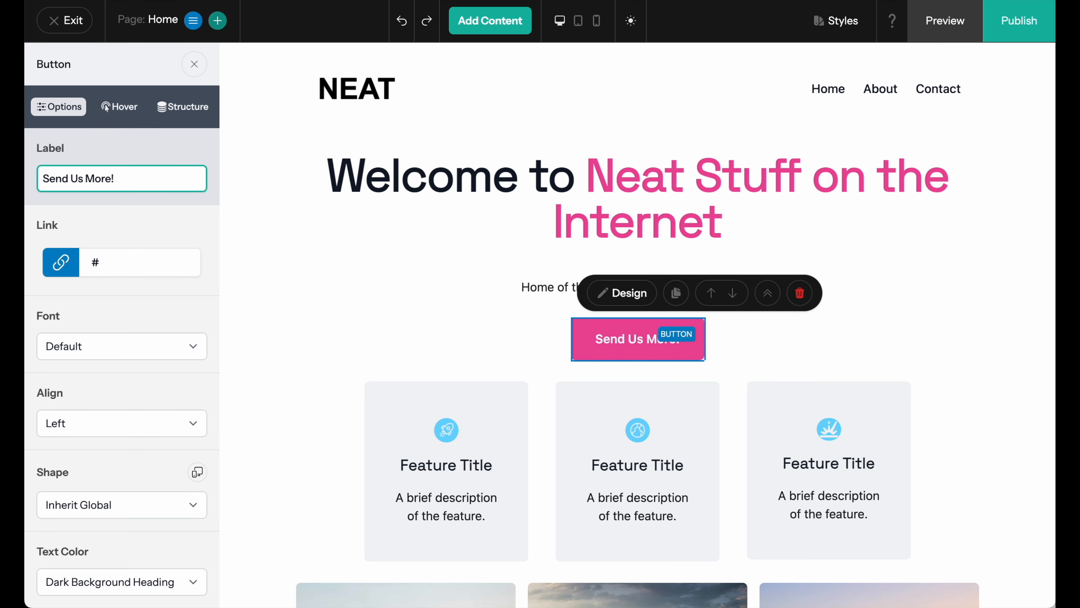
left_click(416, 277)
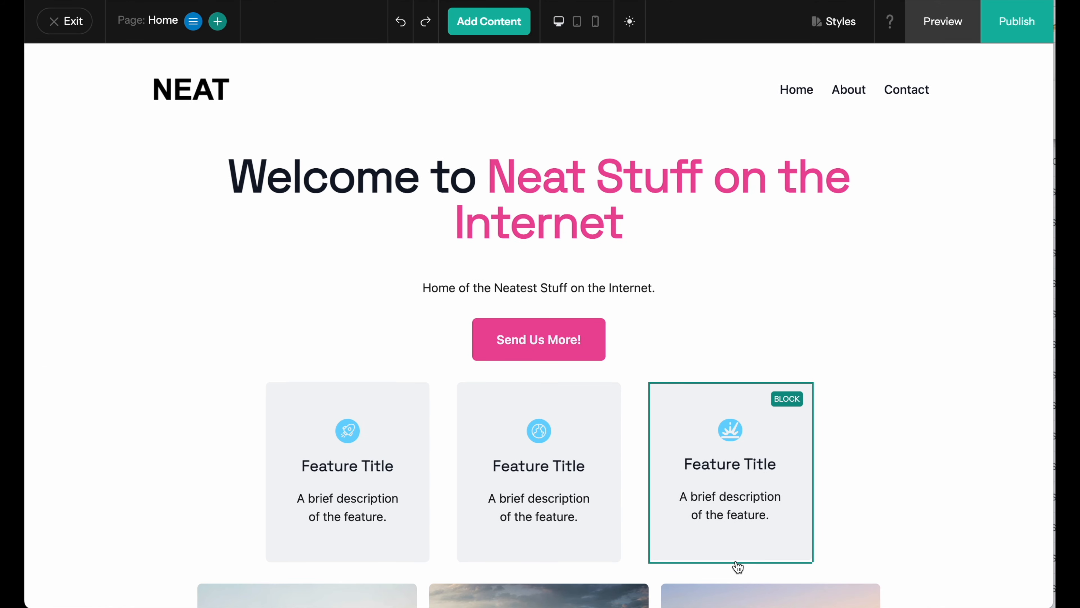
Title the rocket feature card "Rocket Videos" and set its description to "The best rocket videos on the internet.".
triple_click(326, 468)
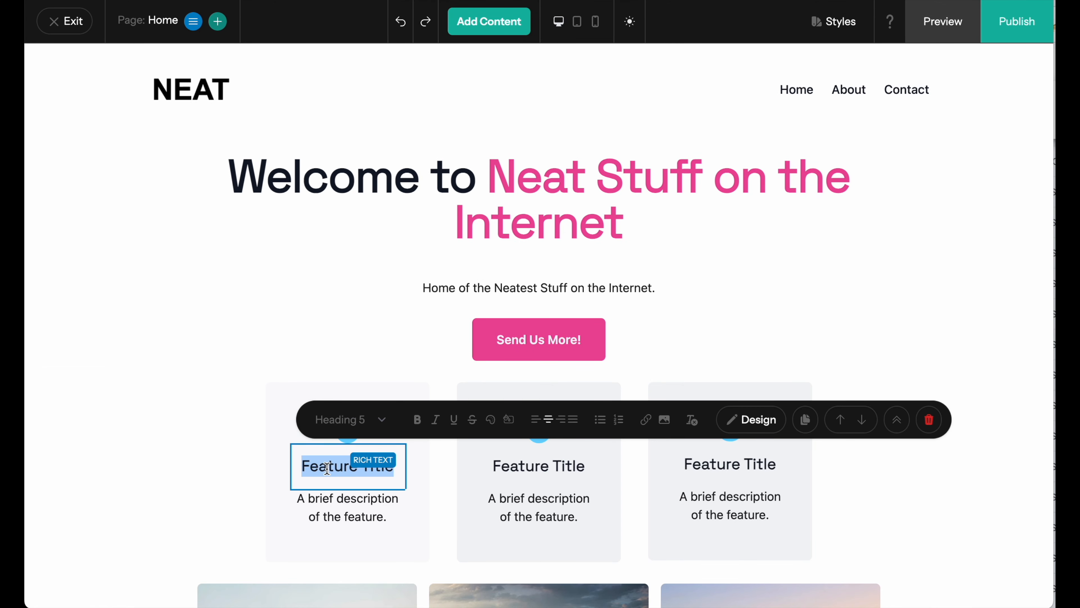
type("Rocket Videos")
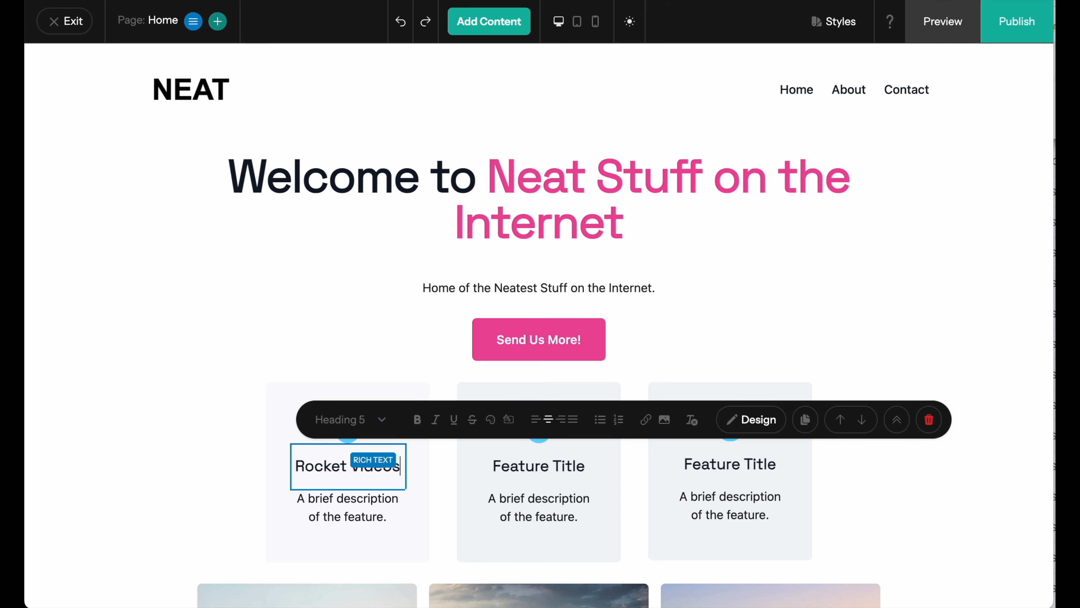
triple_click(328, 507)
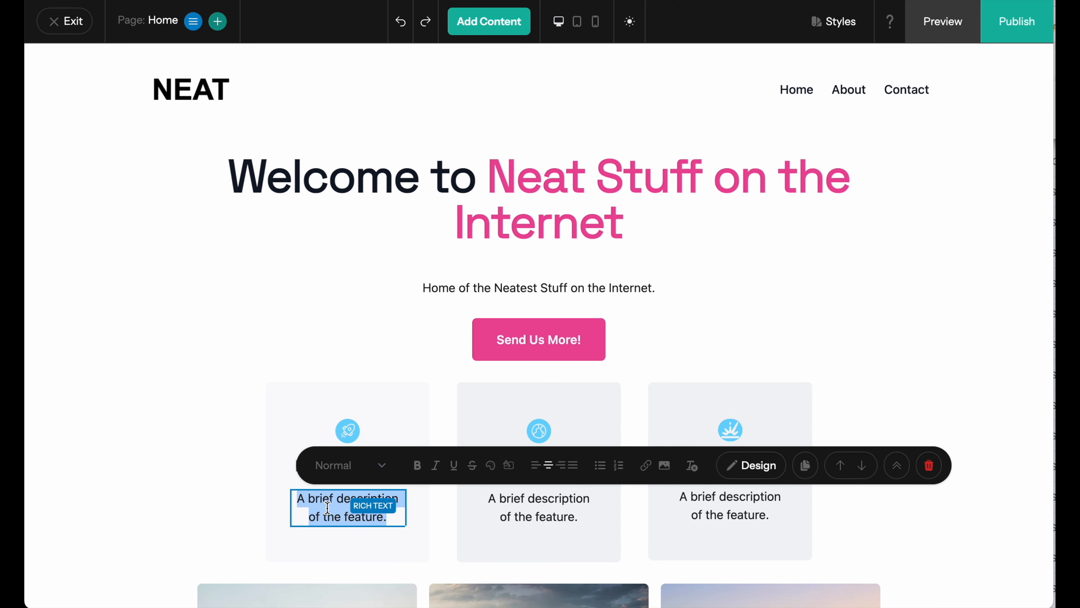
type("The best ro")
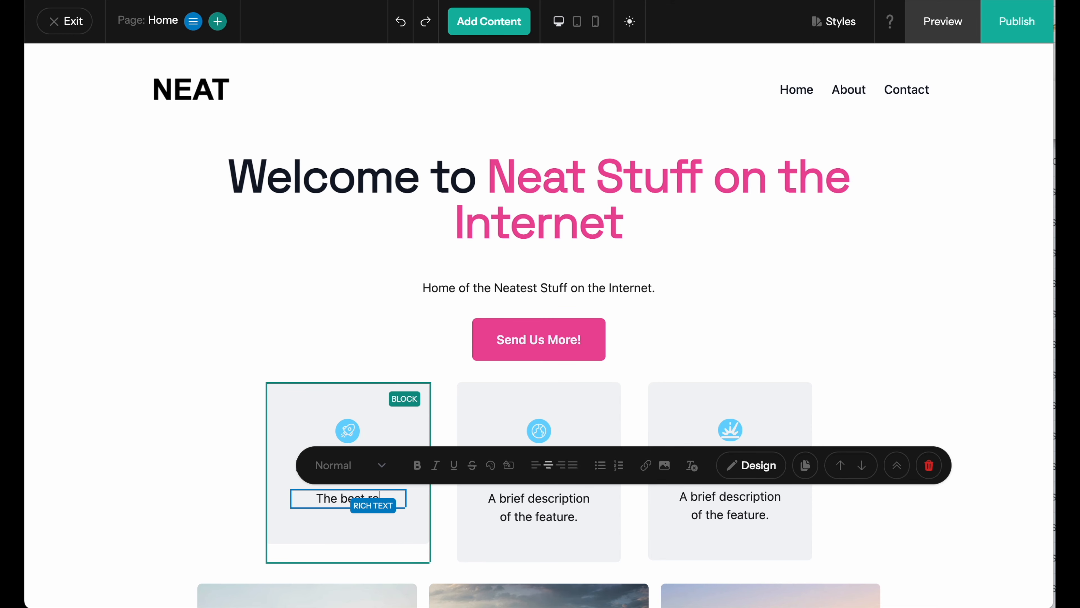
type("cket videos on the internet.")
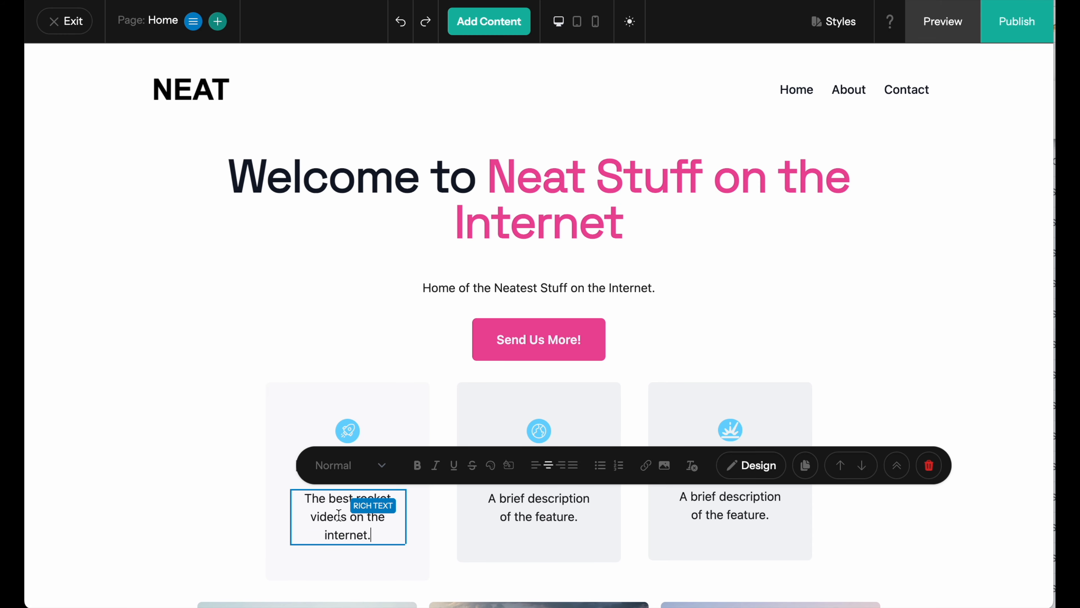
Set the middle feature card's description to "Our favorite travel related websites." and its title to "Travel Sites".
left_click(523, 516)
triple_click(509, 499)
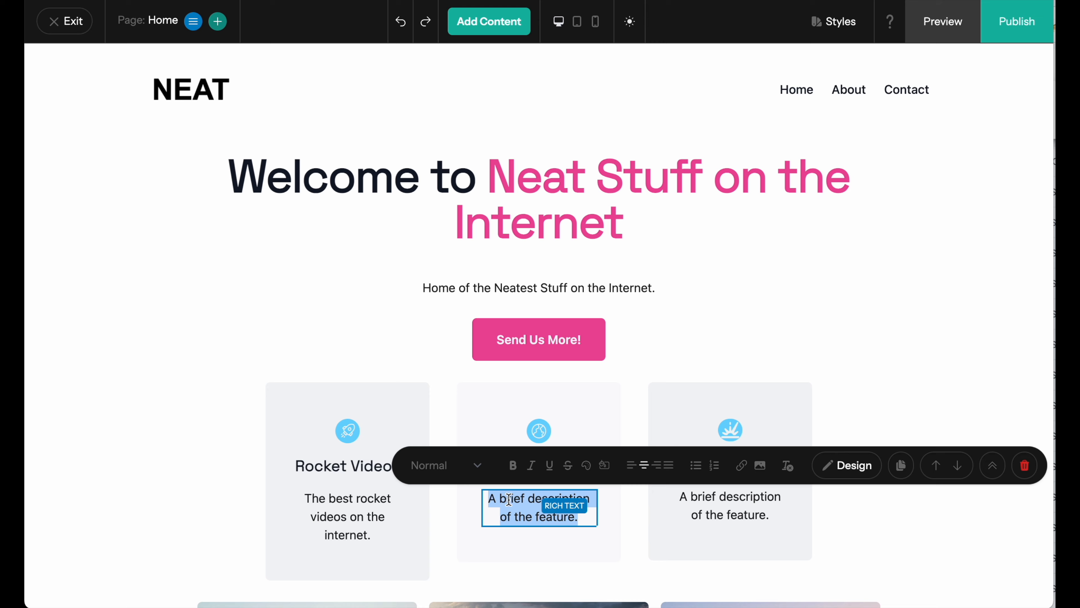
type("Our f")
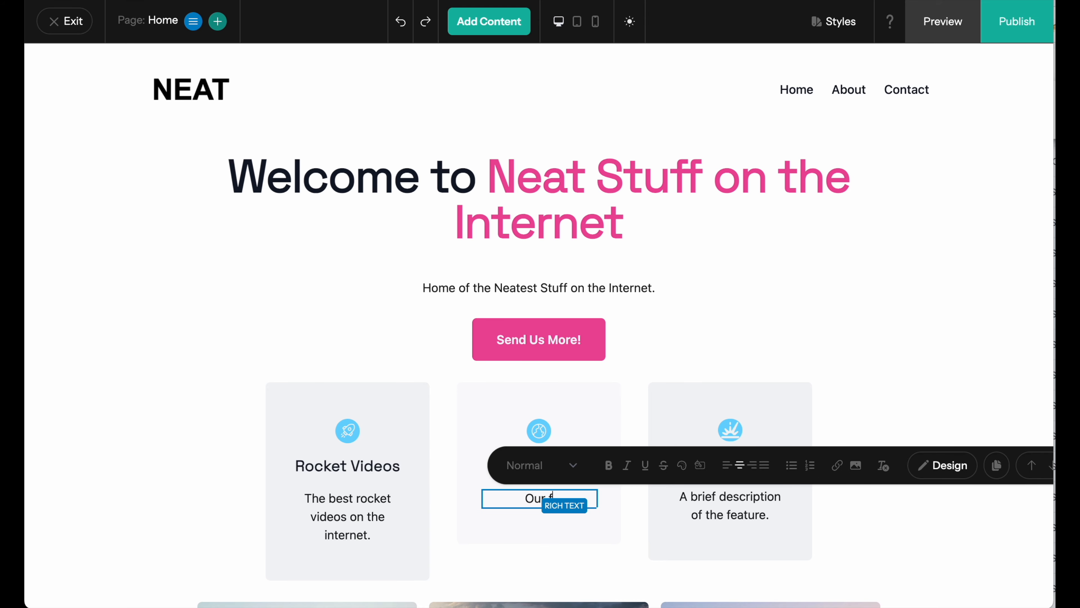
type("avorite travel rea")
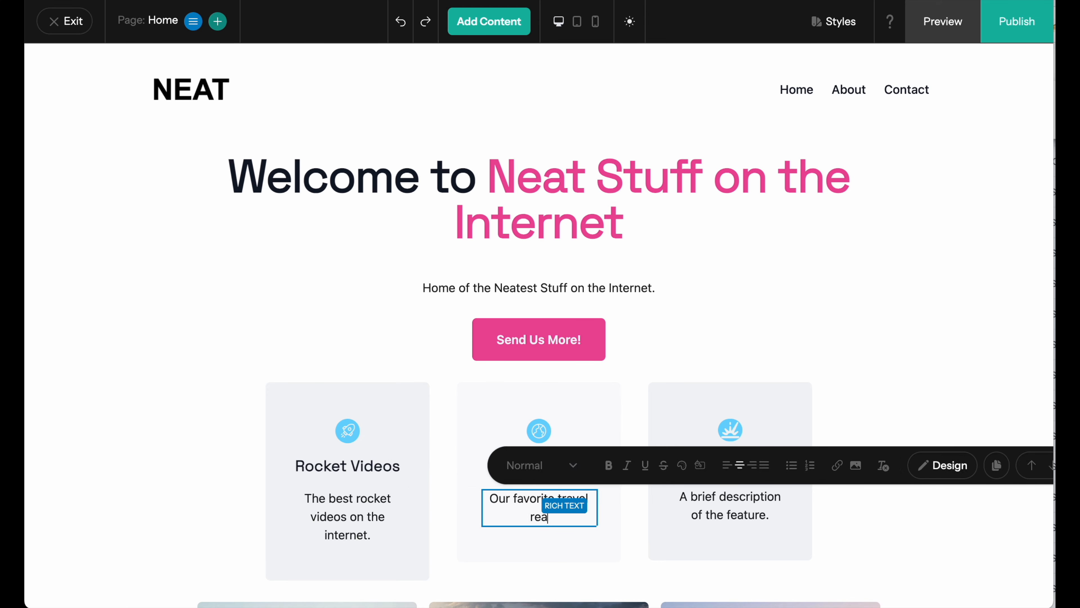
key("BackSpace")
type("lated websites.")
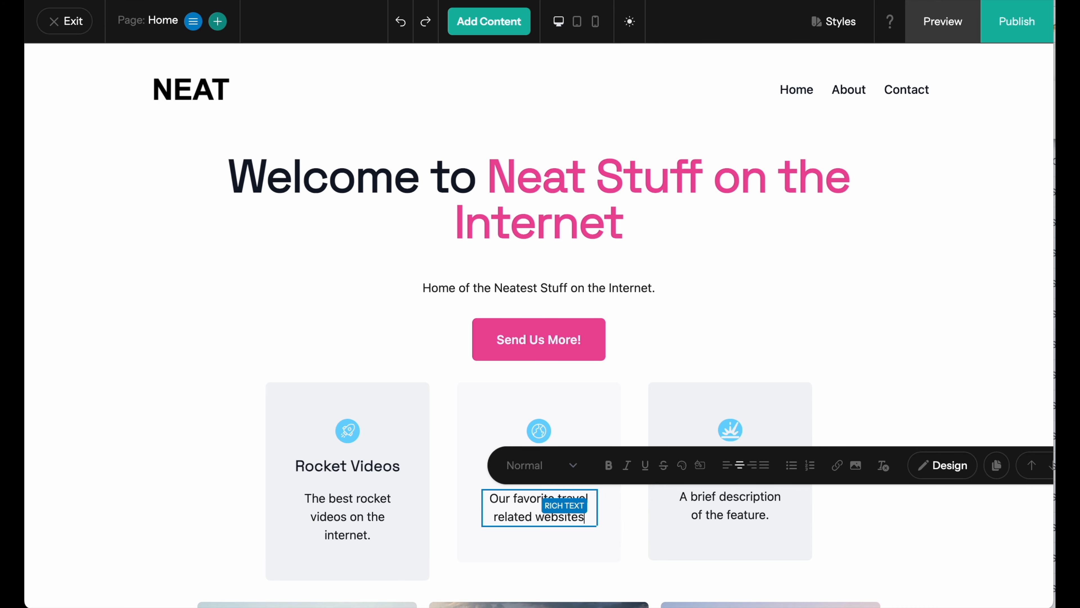
left_click(637, 378)
triple_click(533, 466)
type("Travel Sites")
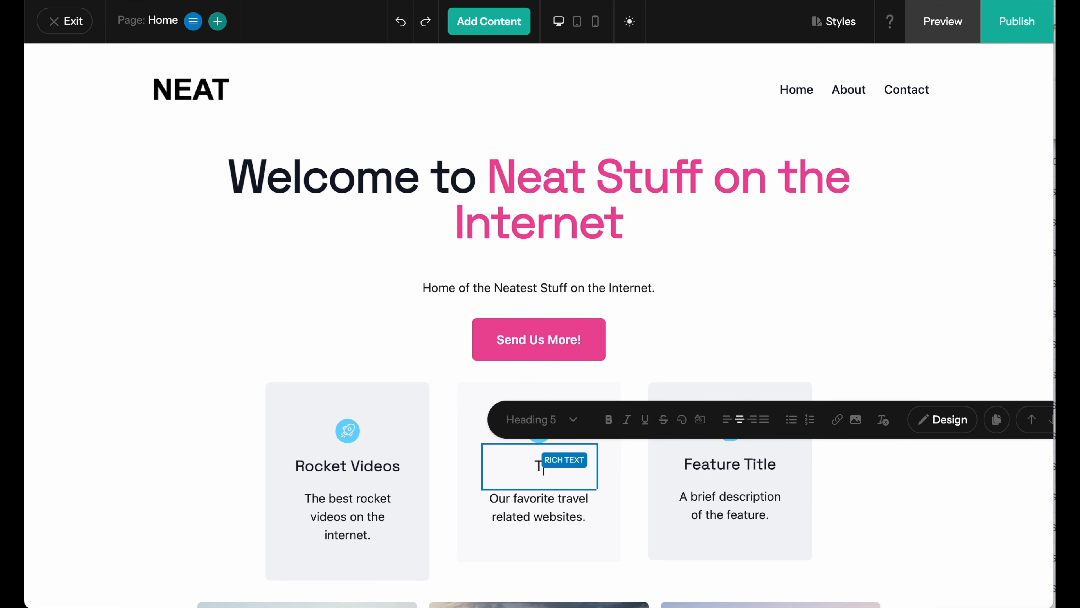
Title the third feature card "And More" and set its description to "Send us more to be added!".
left_click(680, 468)
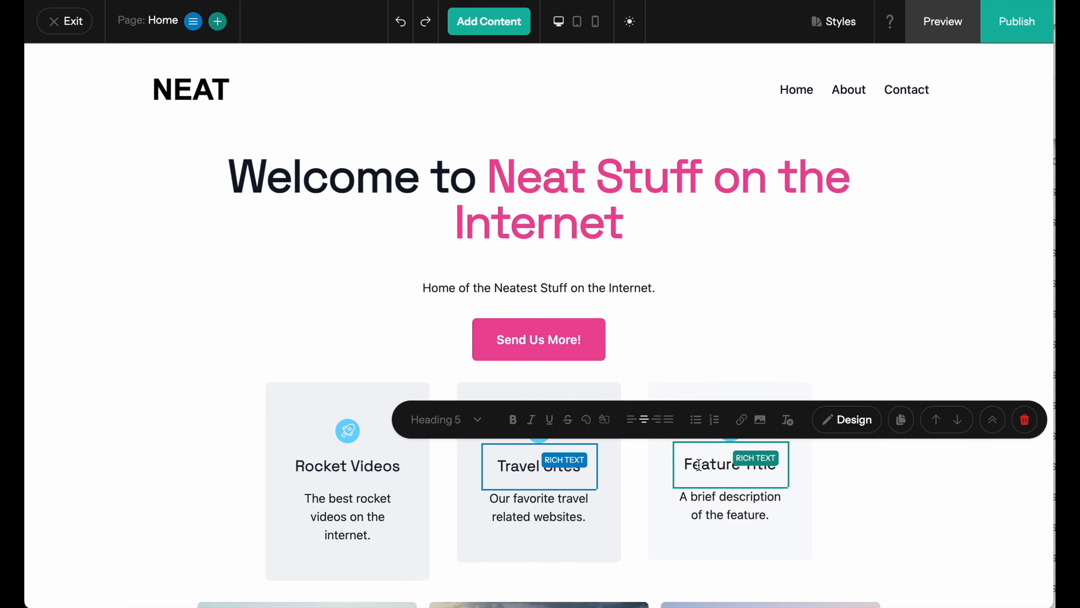
triple_click(680, 468)
type("And More")
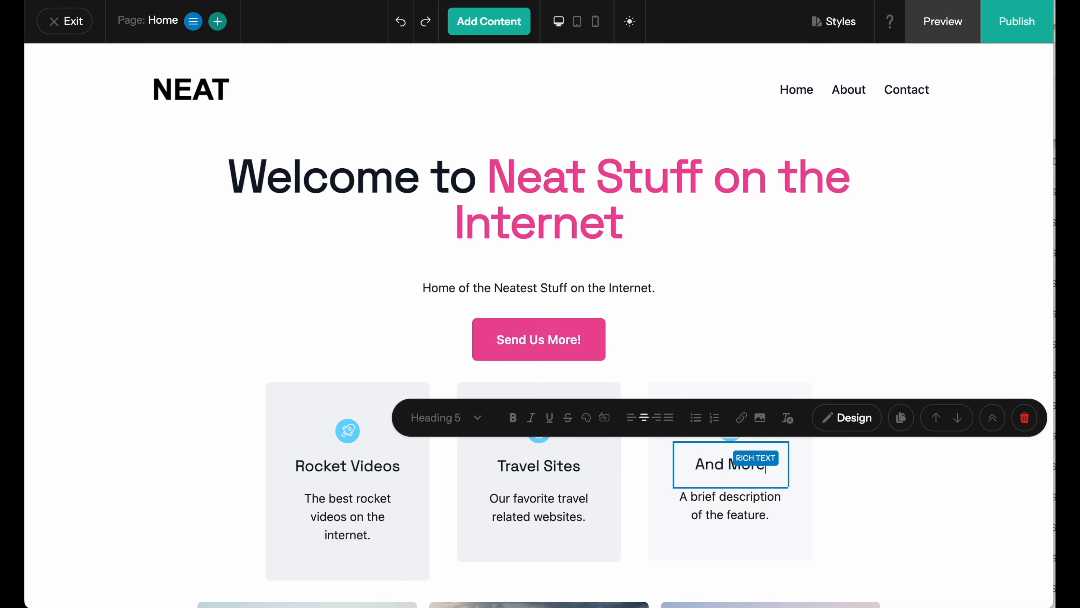
left_click(704, 497)
triple_click(704, 497)
type("Send")
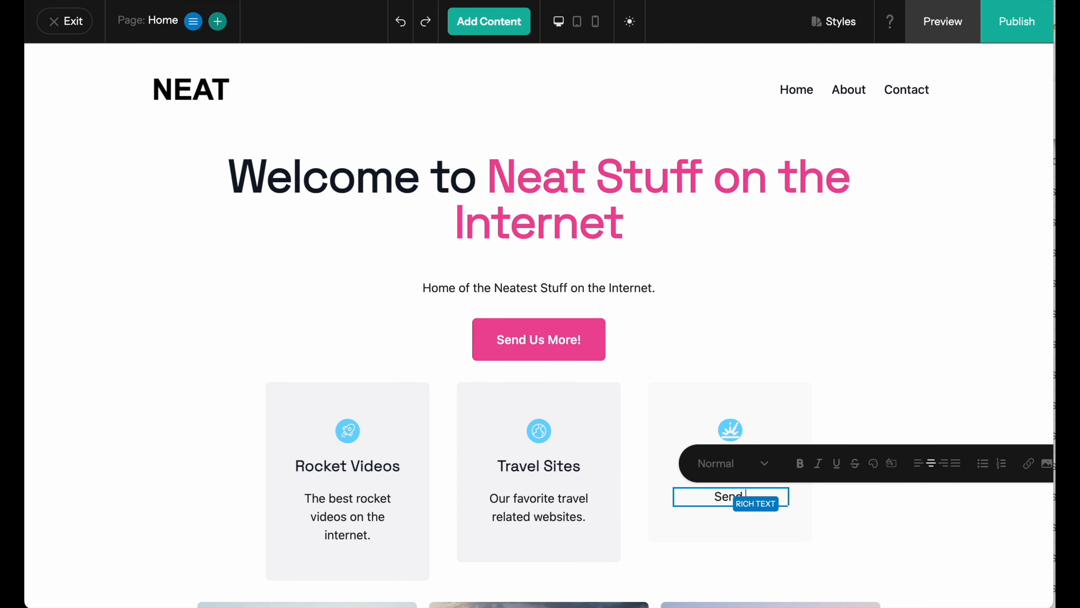
type(" us more to be added!")
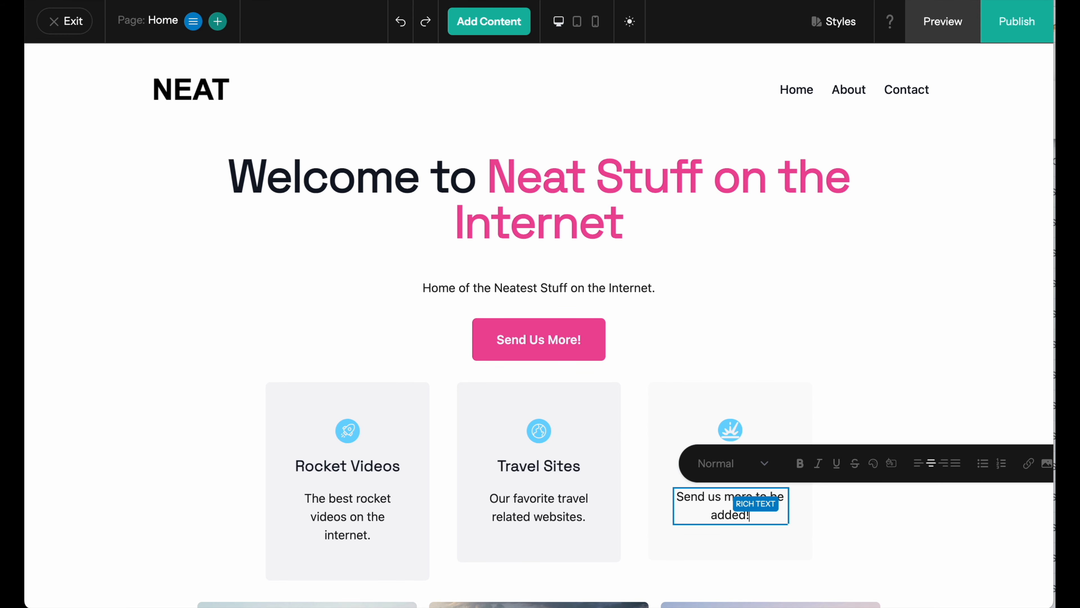
left_click(888, 317)
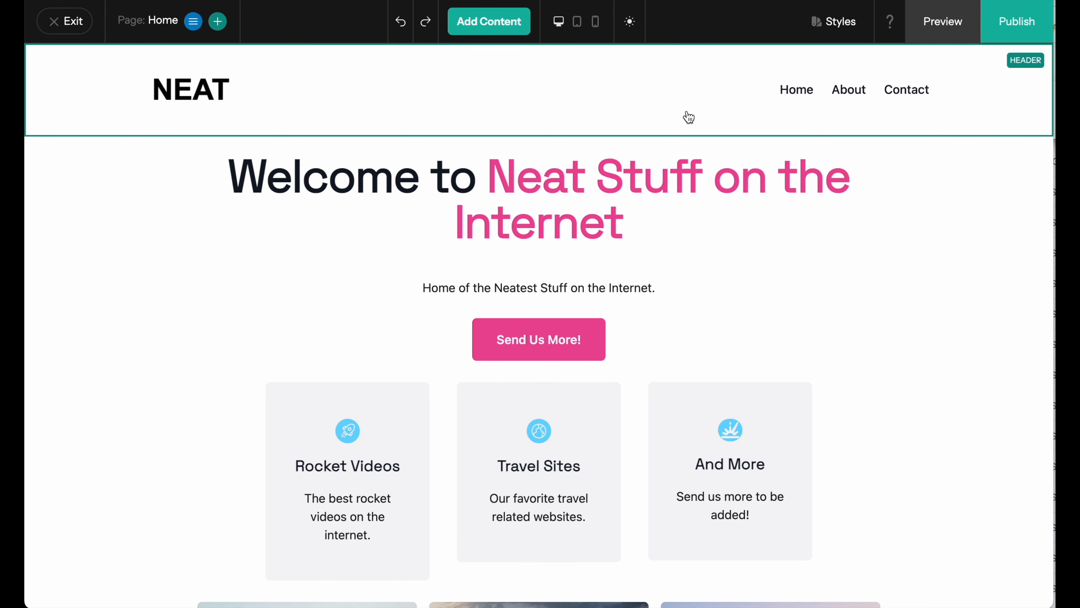
Switch the page display to dark mode.
left_click(630, 22)
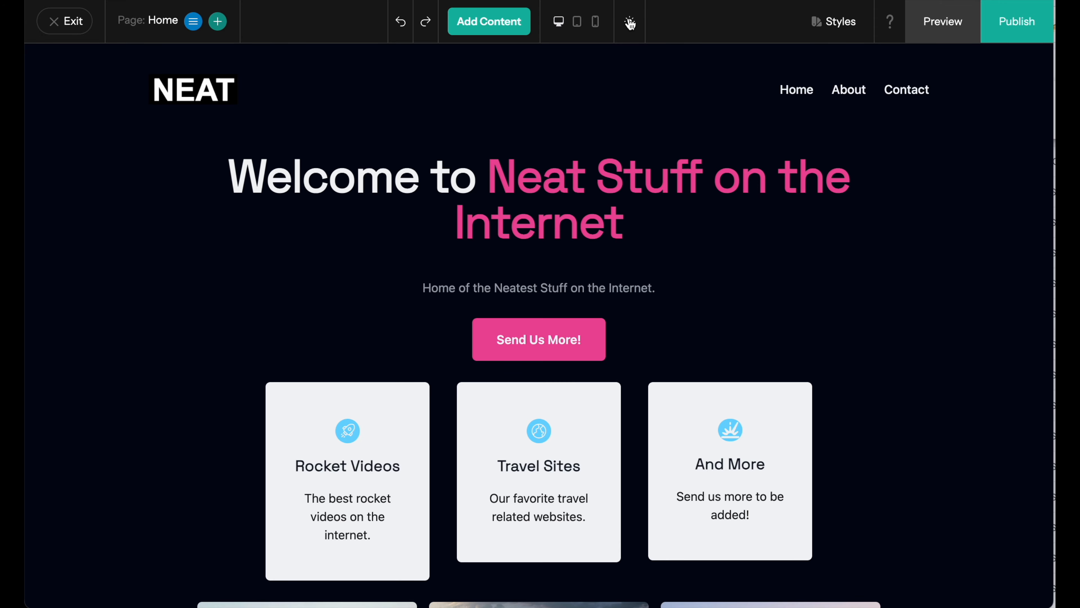
Turn off the site's dark mode support while viewing the page at phone size, and return to desktop size.
left_click(595, 23)
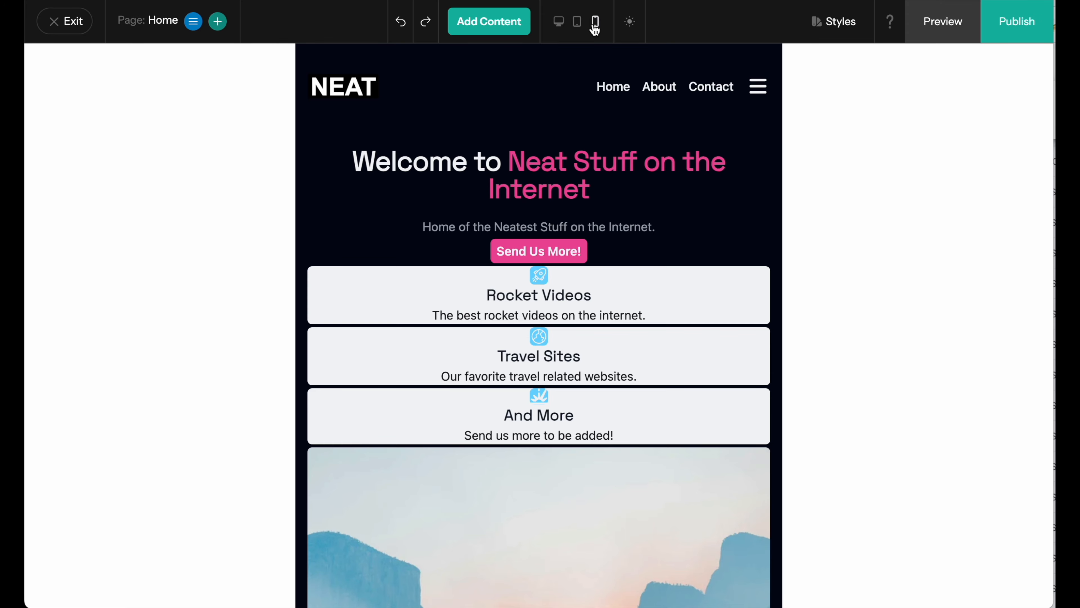
left_click(825, 30)
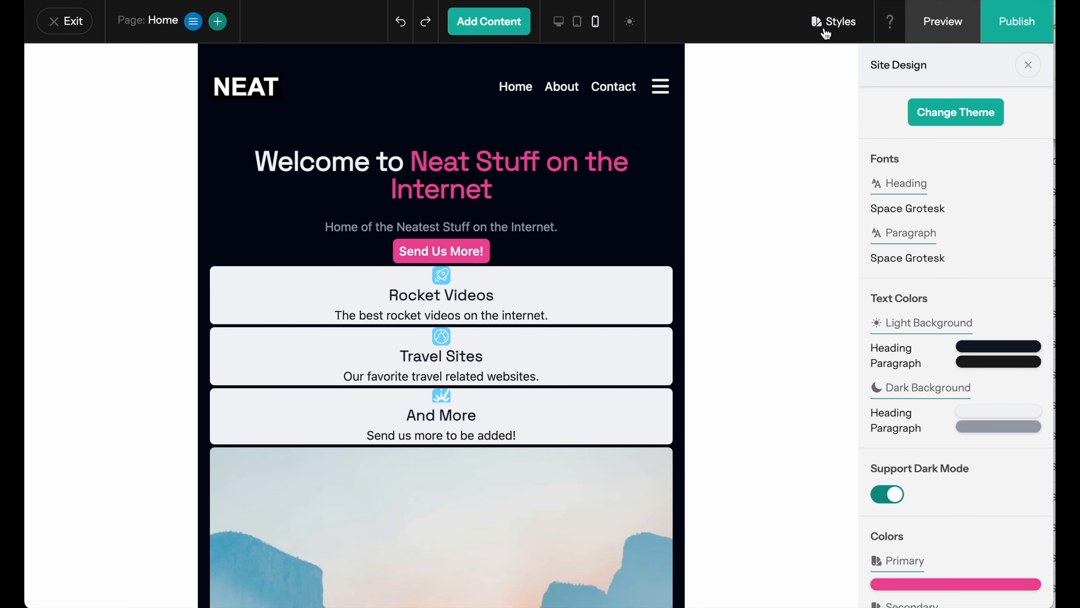
left_click(892, 496)
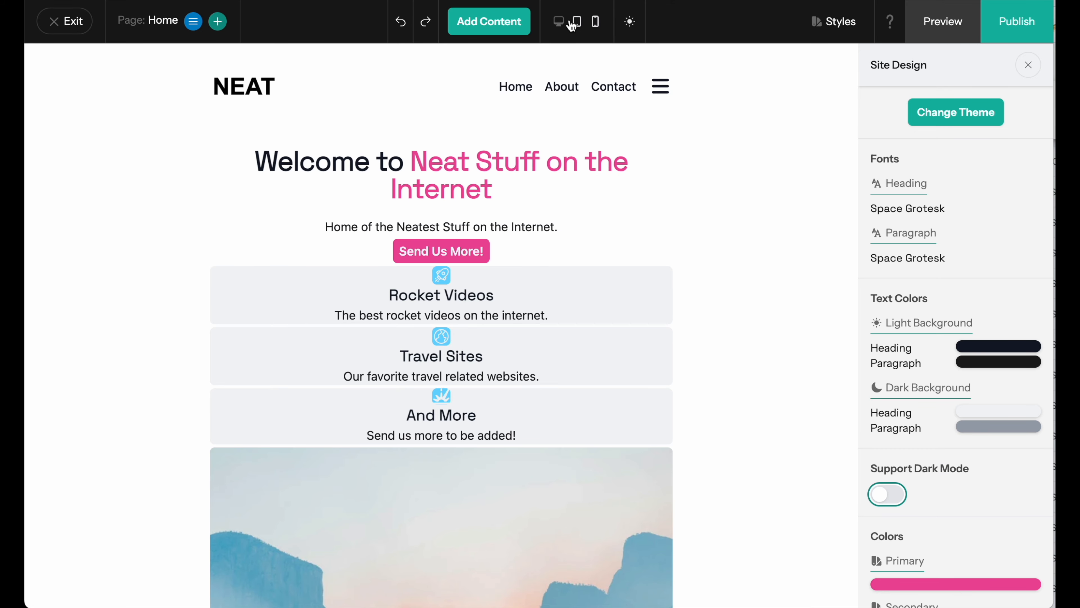
left_click(559, 21)
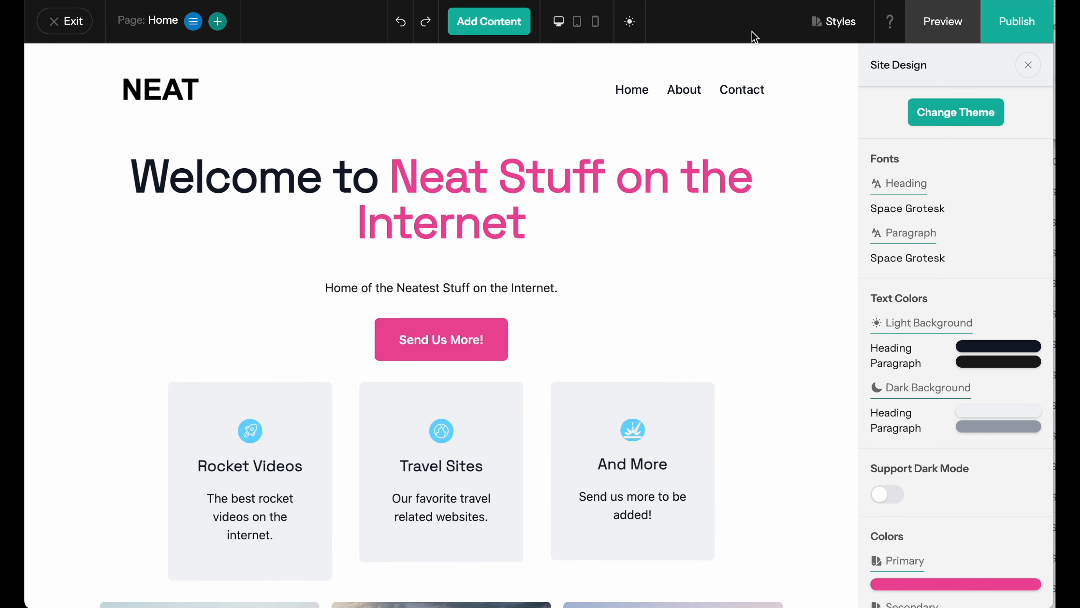
left_click(844, 23)
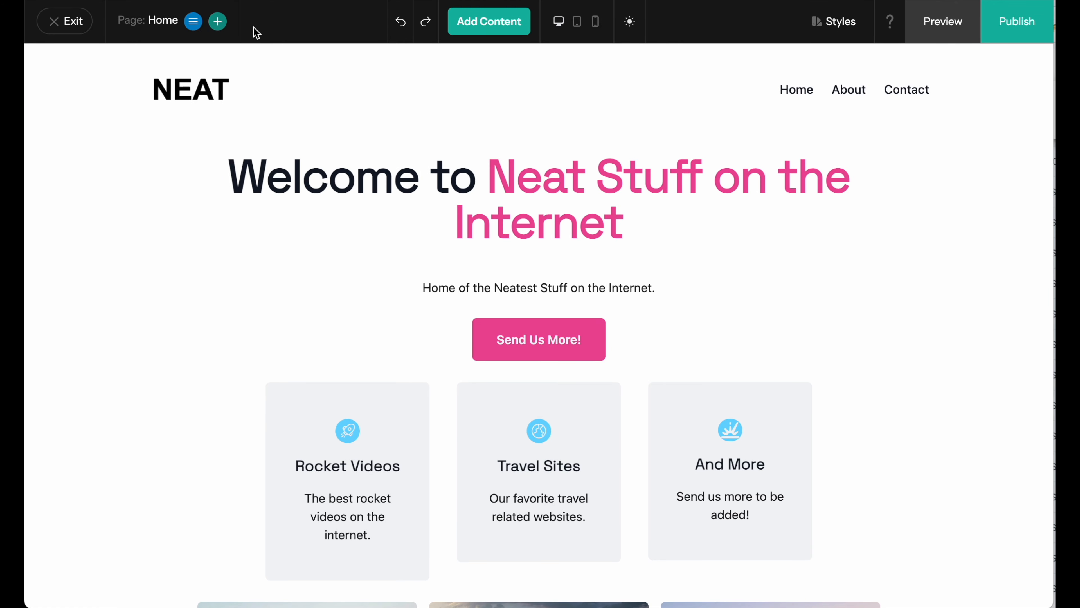
Add a new page named "Travel Sites" with its own route.
left_click(217, 22)
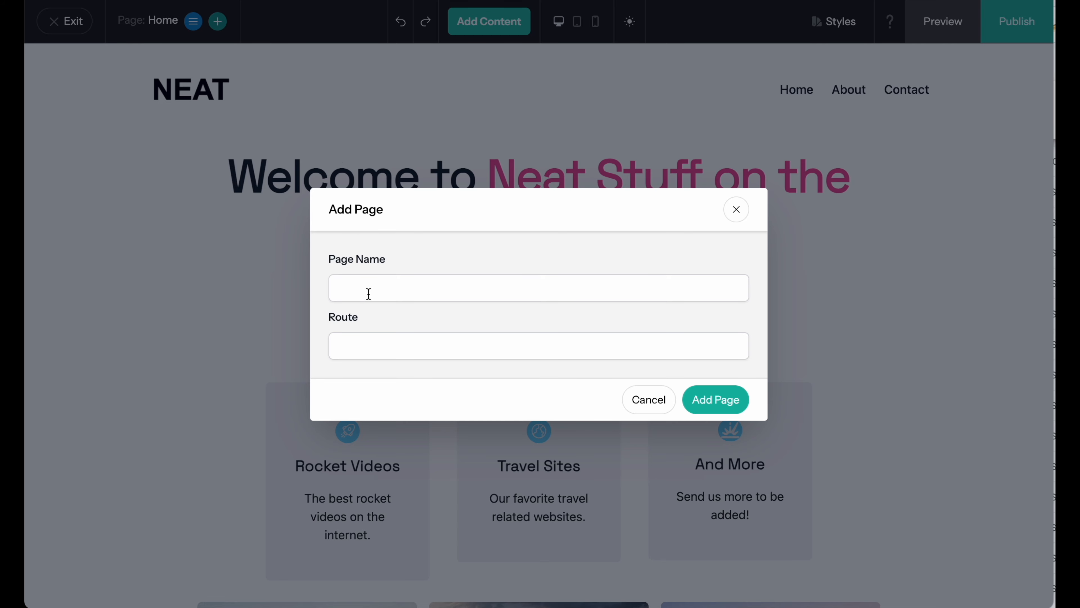
left_click(369, 294)
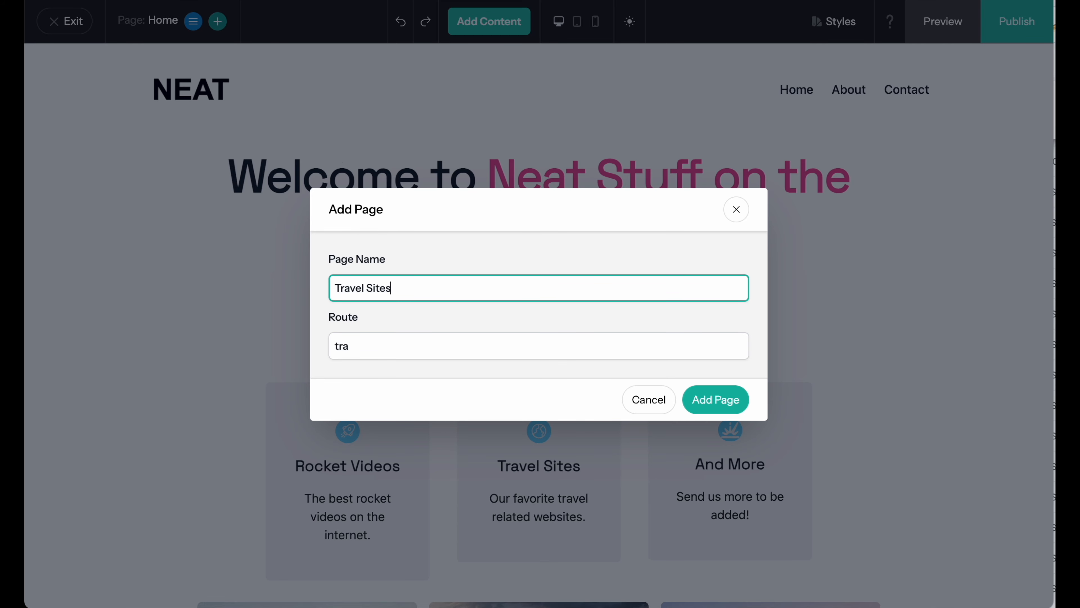
left_click(730, 408)
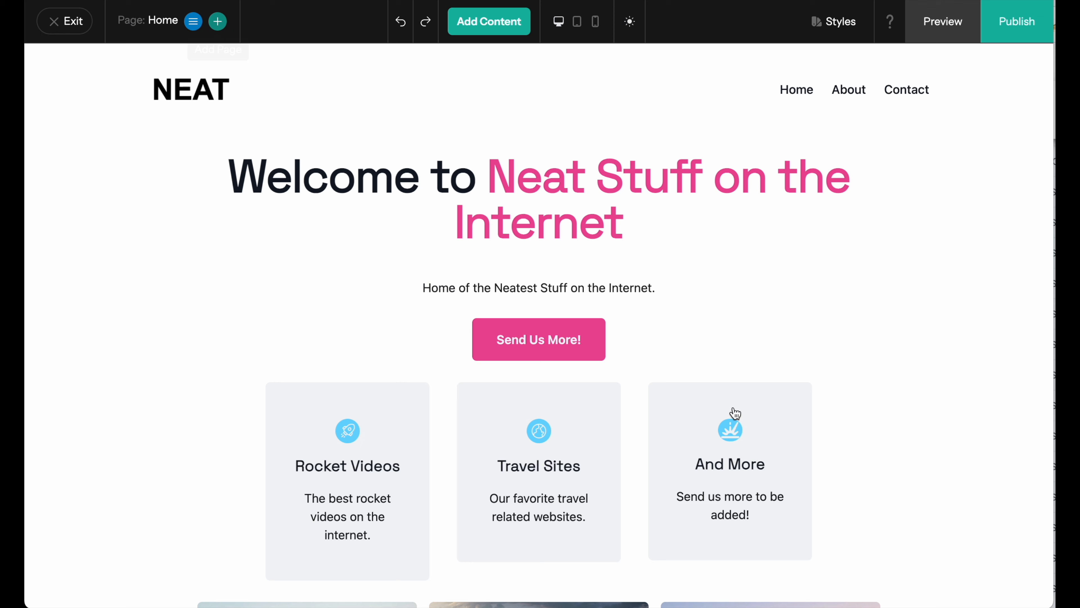
Add a new page named "Rocket Videos" with the route "rocket-videos".
left_click(244, 29)
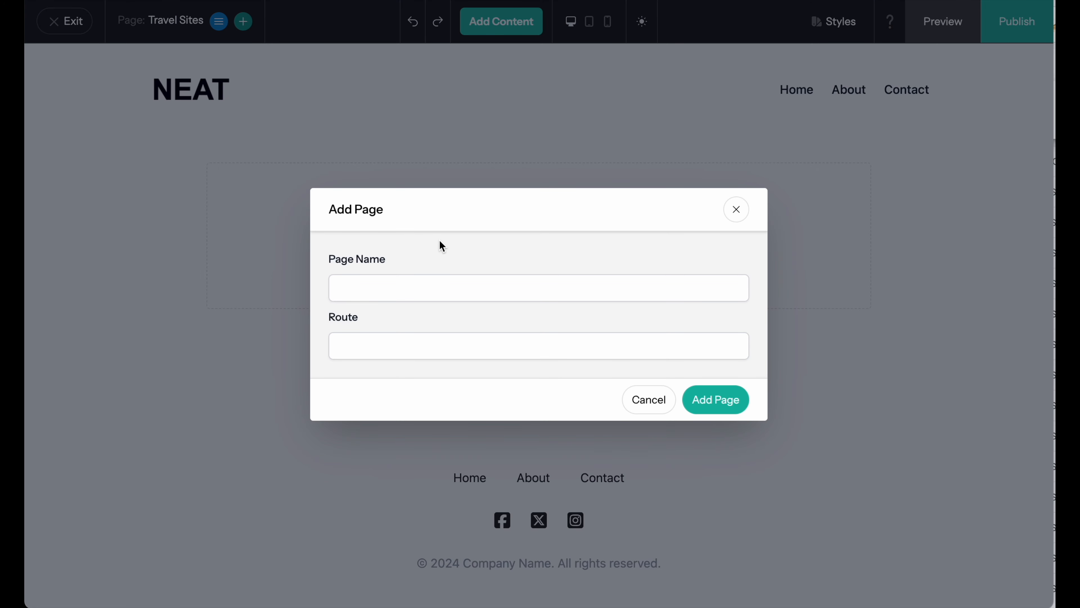
left_click(418, 282)
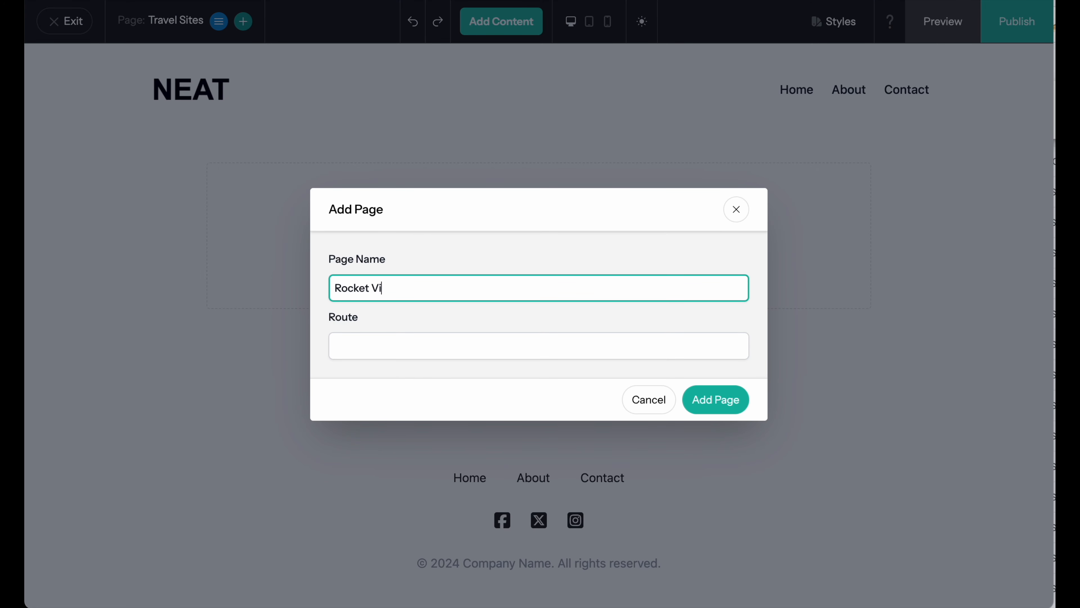
key("Tab")
type("rocket-videos")
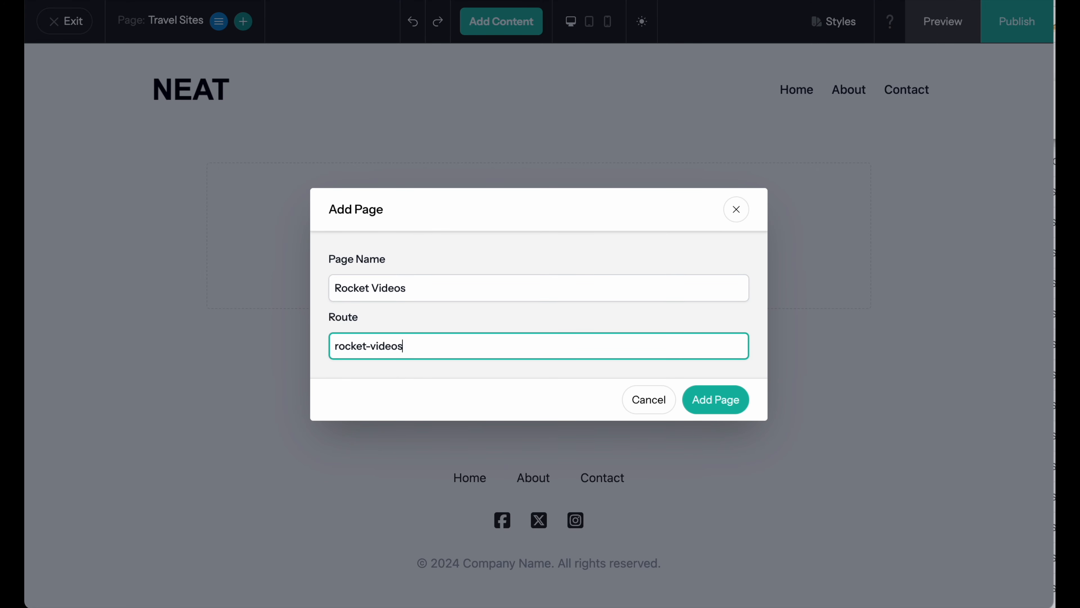
left_click(719, 405)
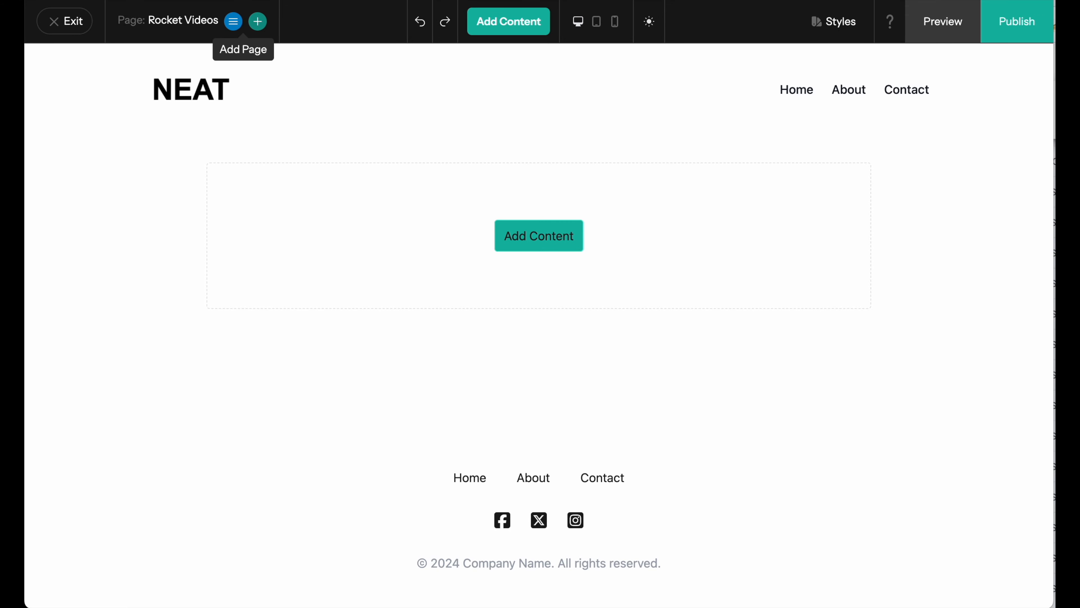
Add a rich text block to the empty Rocket Videos page reading "Websites aren't rocket science".
left_click(555, 241)
left_click(380, 303)
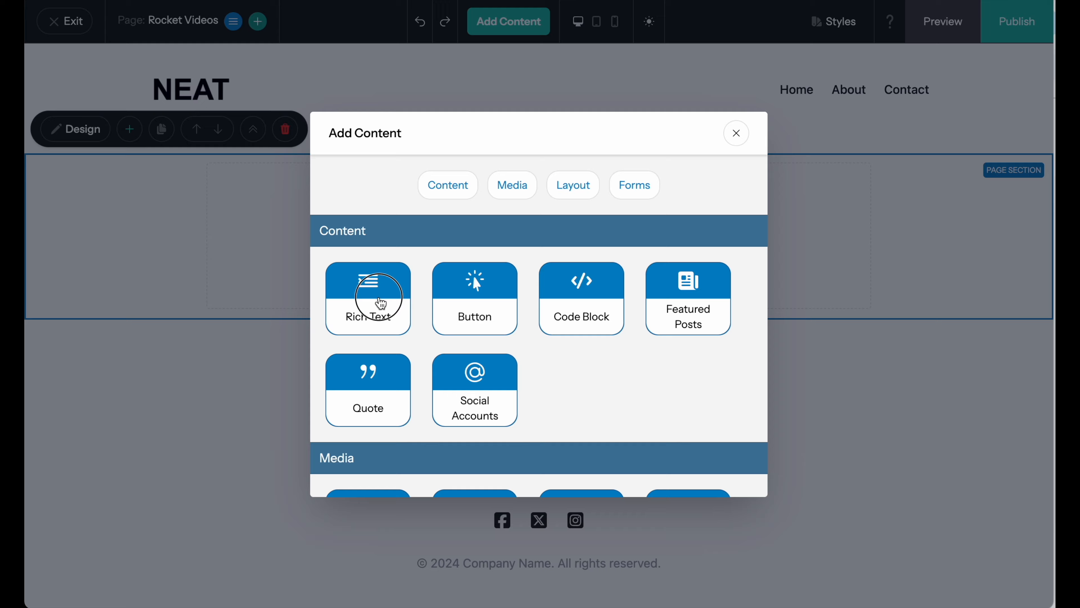
triple_click(551, 174)
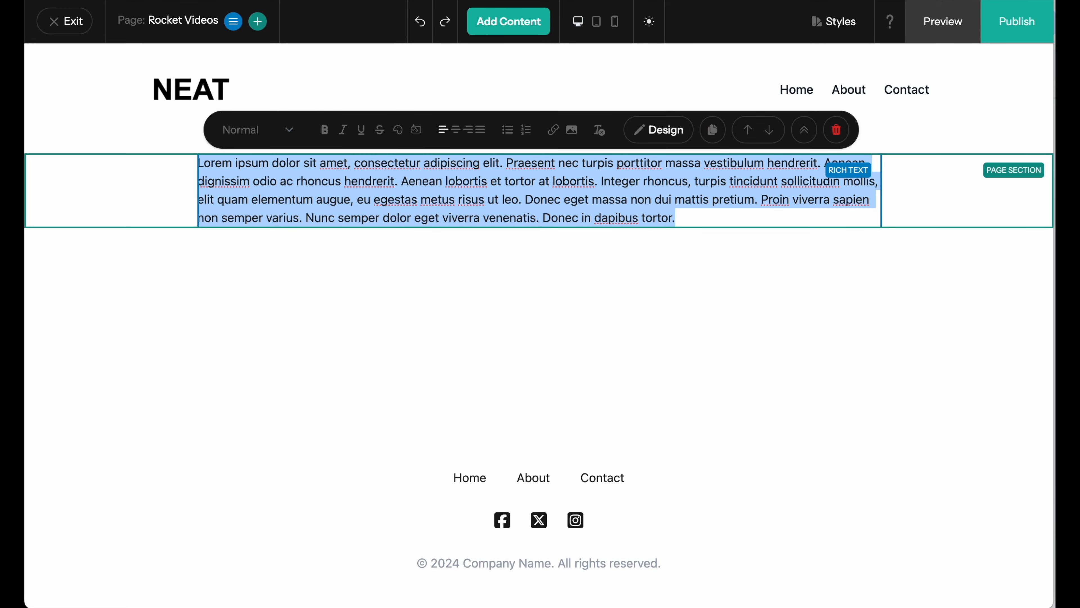
key("super+Tab")
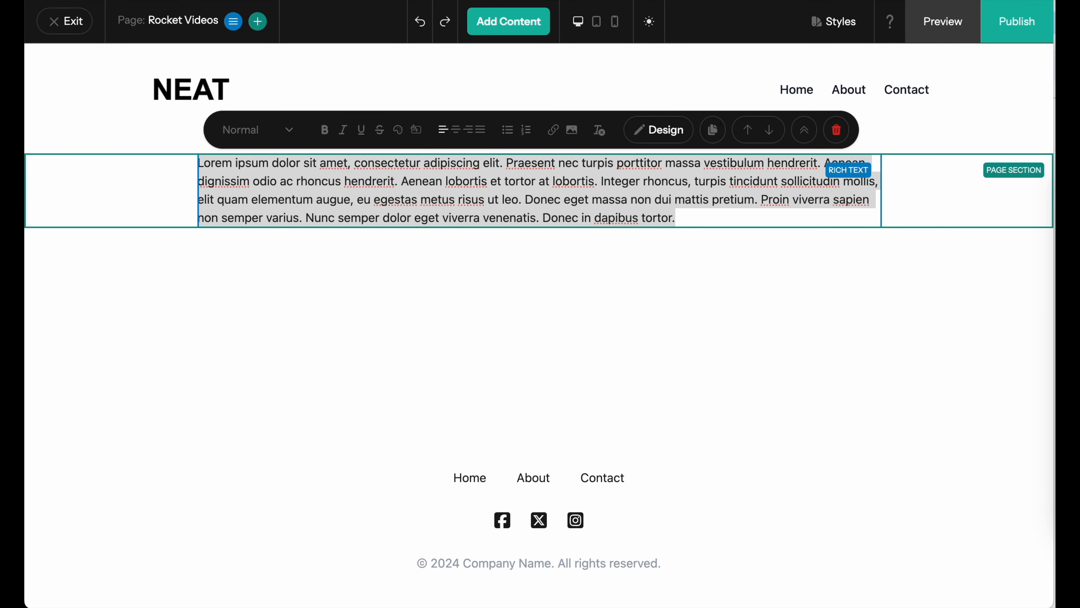
key("super+Tab")
type("Websites aren’t rocket science")
Format the "Websites aren't rocket science" text as Heading 1 in the site's pink main color.
key("super+a")
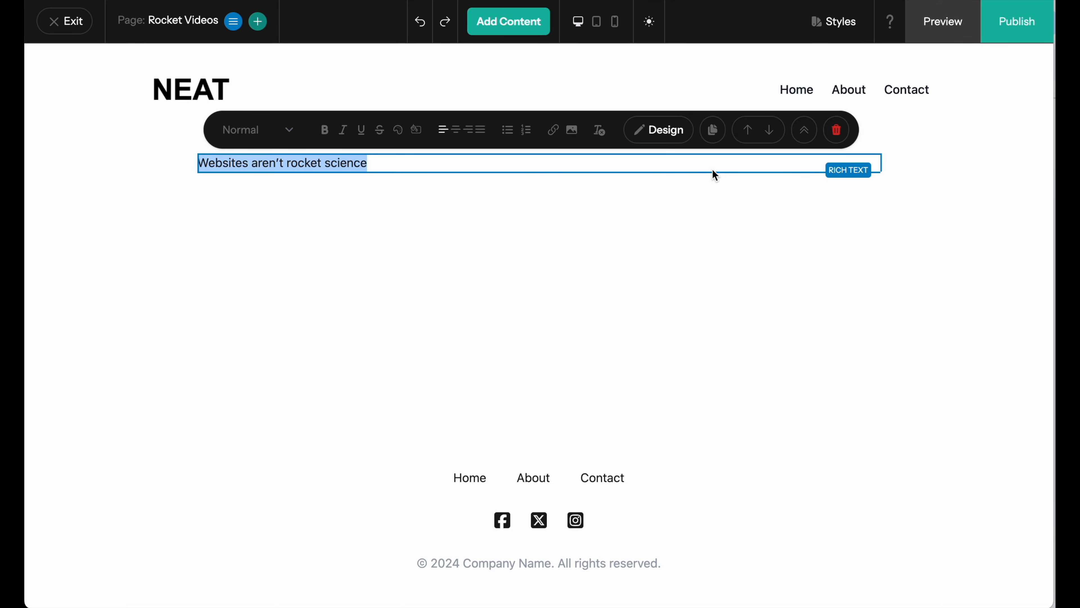
left_click(254, 130)
left_click(265, 25)
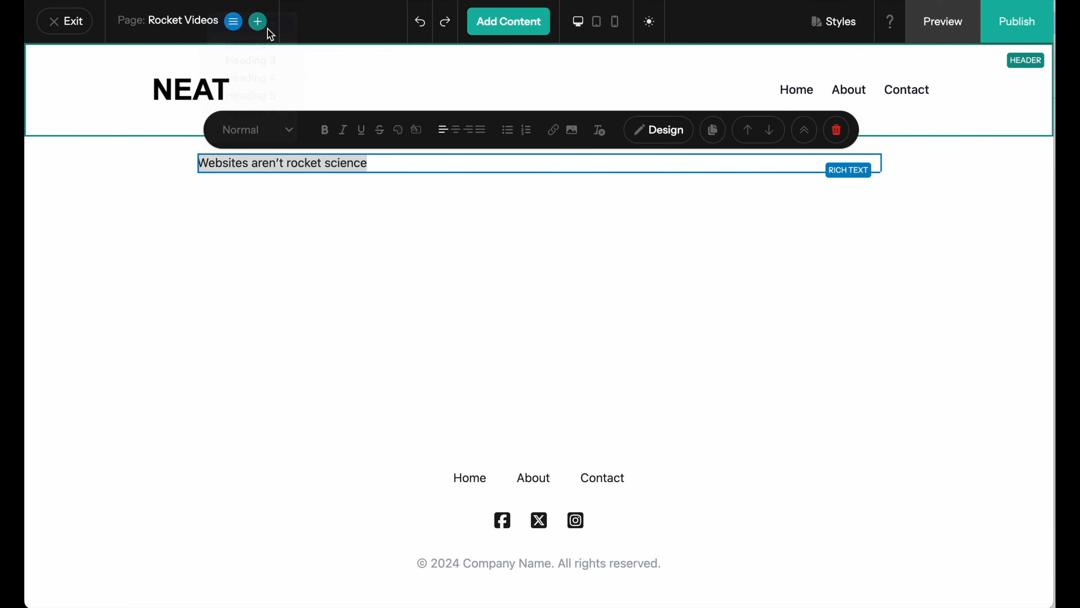
left_click(399, 131)
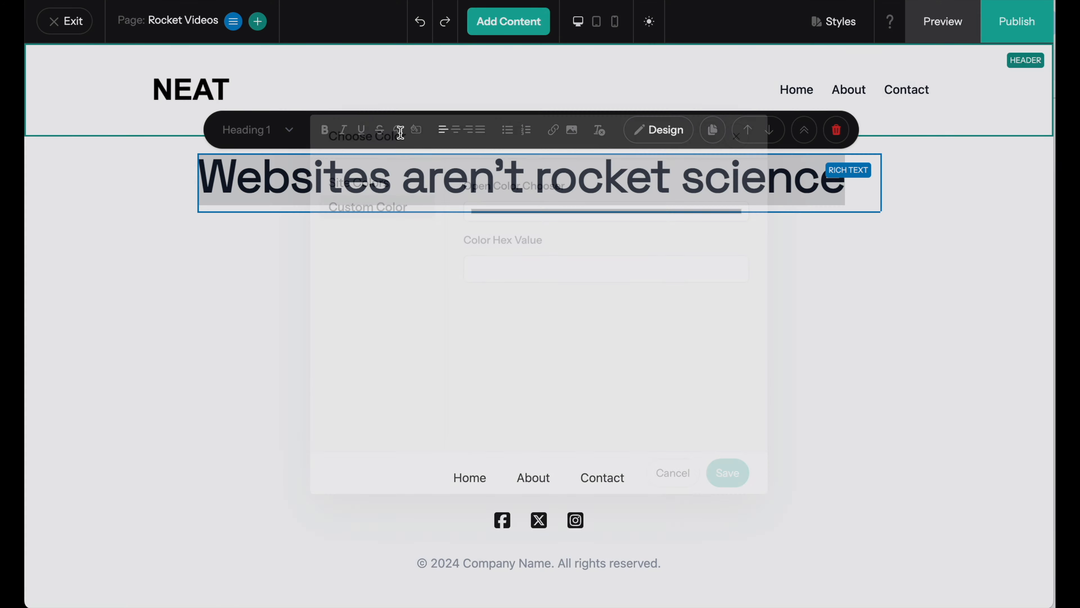
left_click(404, 187)
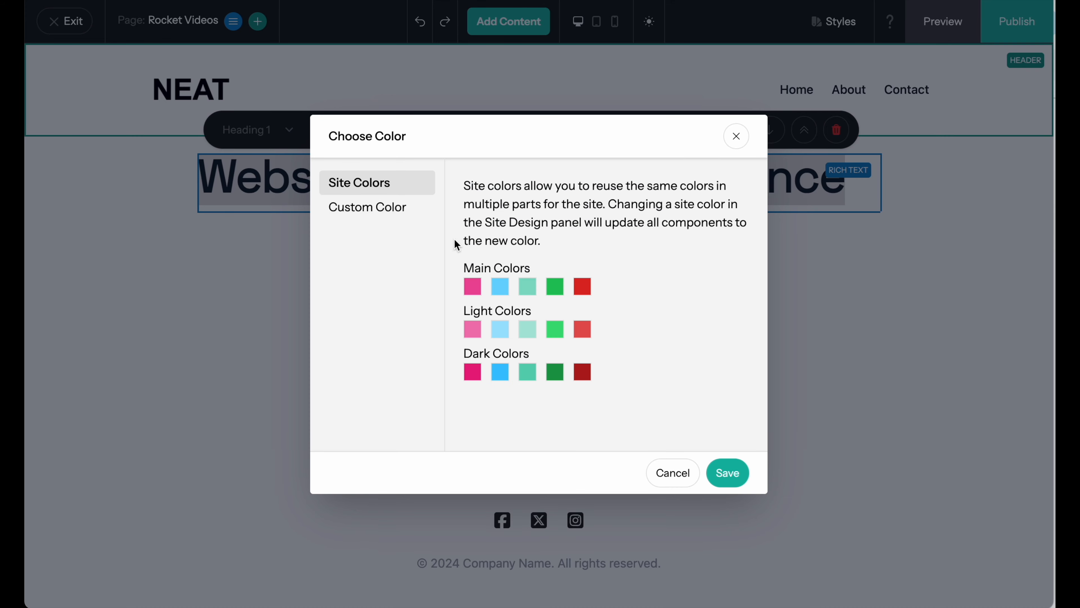
left_click(472, 286)
left_click(728, 472)
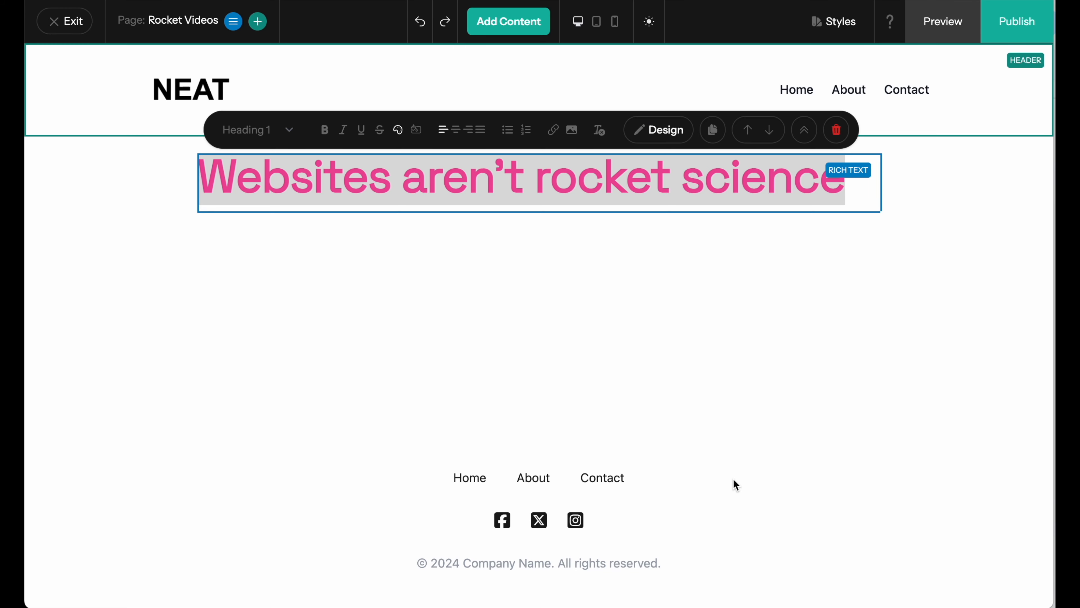
Add a Youtube video to the page section below the pink heading.
left_click(912, 176)
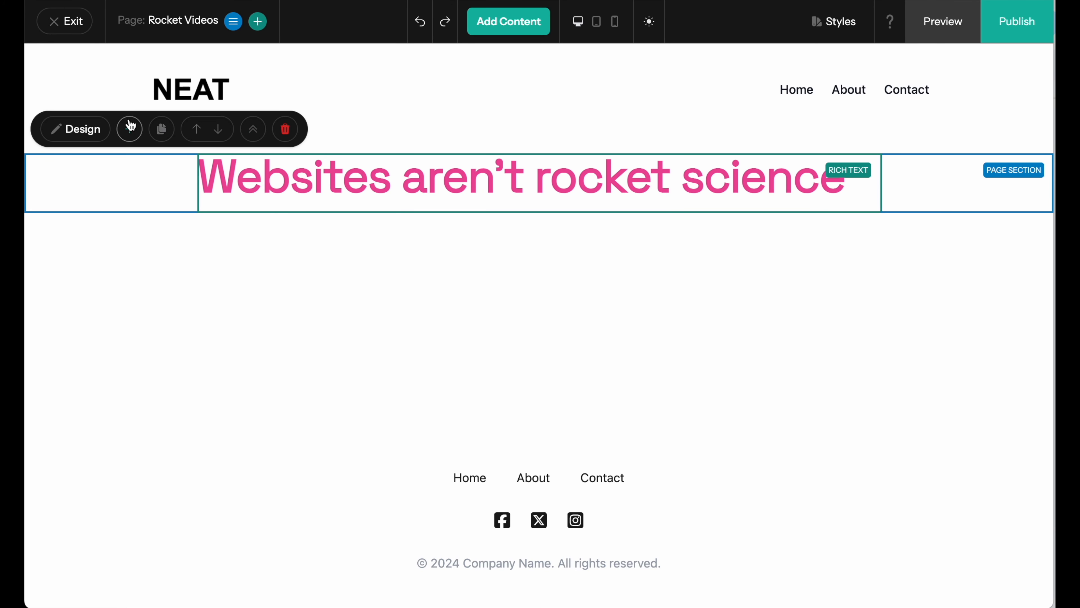
left_click(130, 129)
scroll(458, 400, "down", 5)
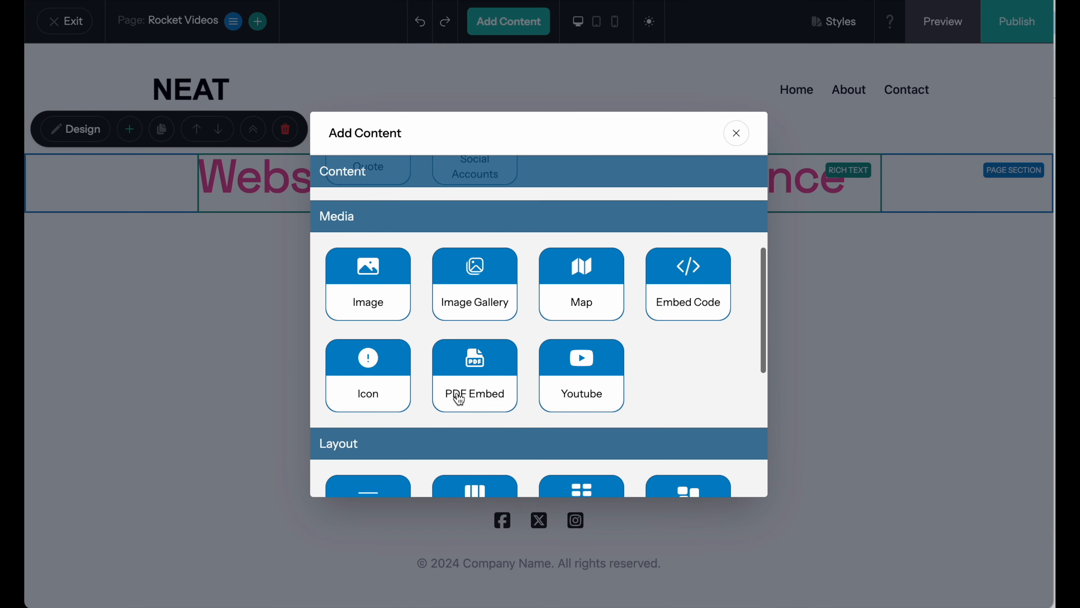
left_click(563, 360)
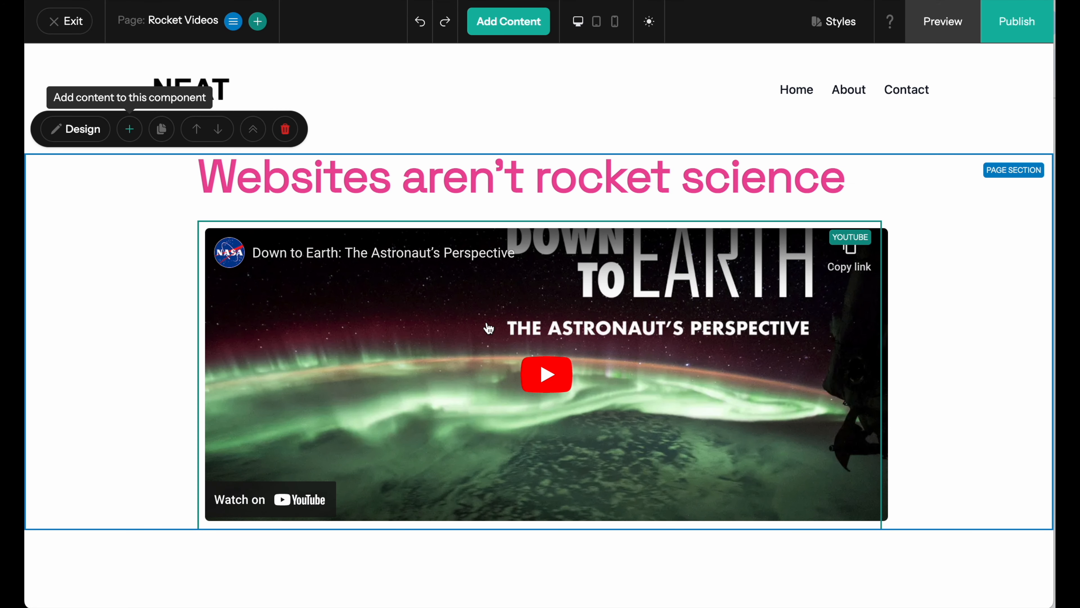
Set the Youtube block's video ID to "kyO-h59RO5g".
left_click(488, 328)
left_click(245, 197)
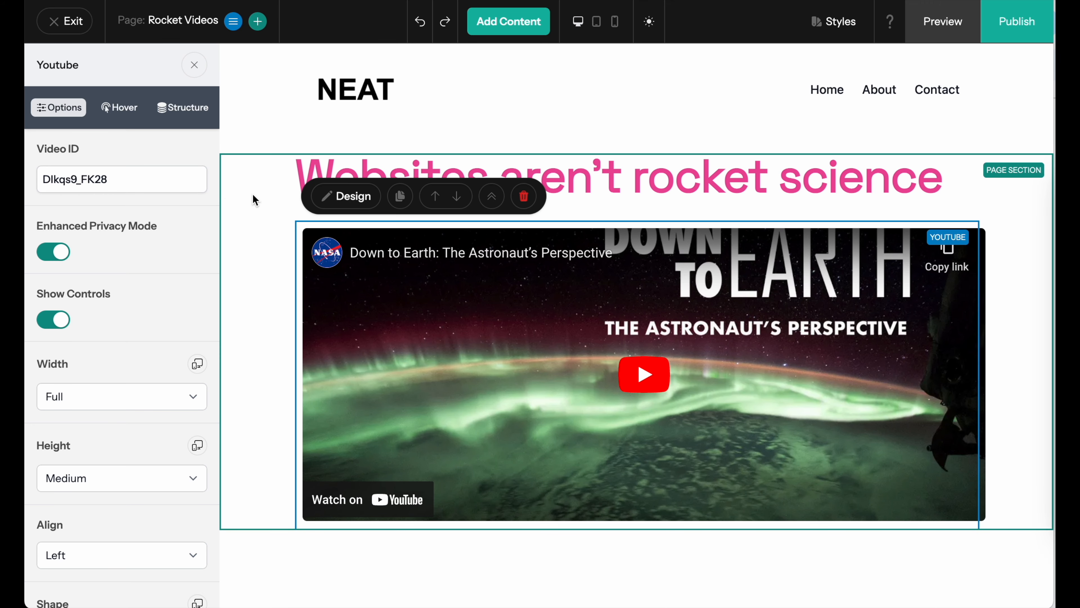
triple_click(165, 169)
type("kyO-h59RO5g")
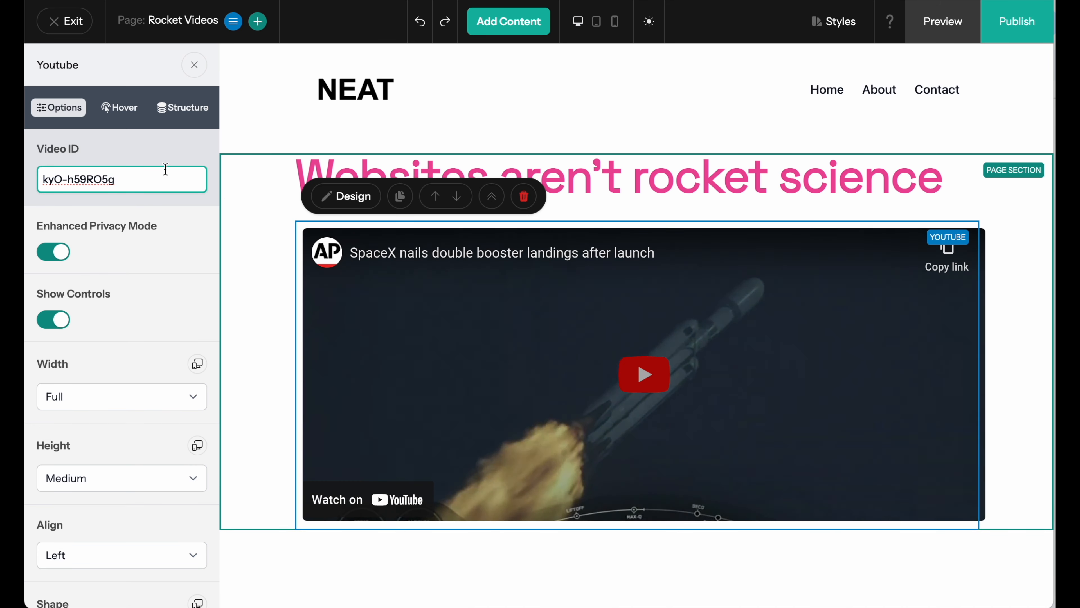
Add a rich text block below the video reading "But your websites will work better than these rockets".
left_click(1020, 209)
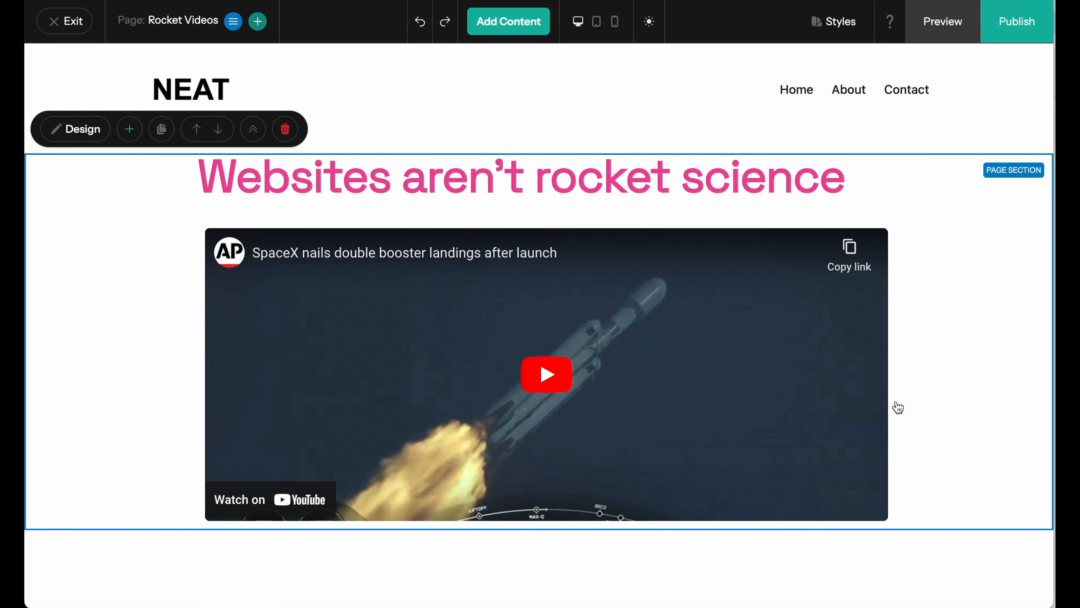
scroll(897, 407, "down", 2)
left_click(129, 84)
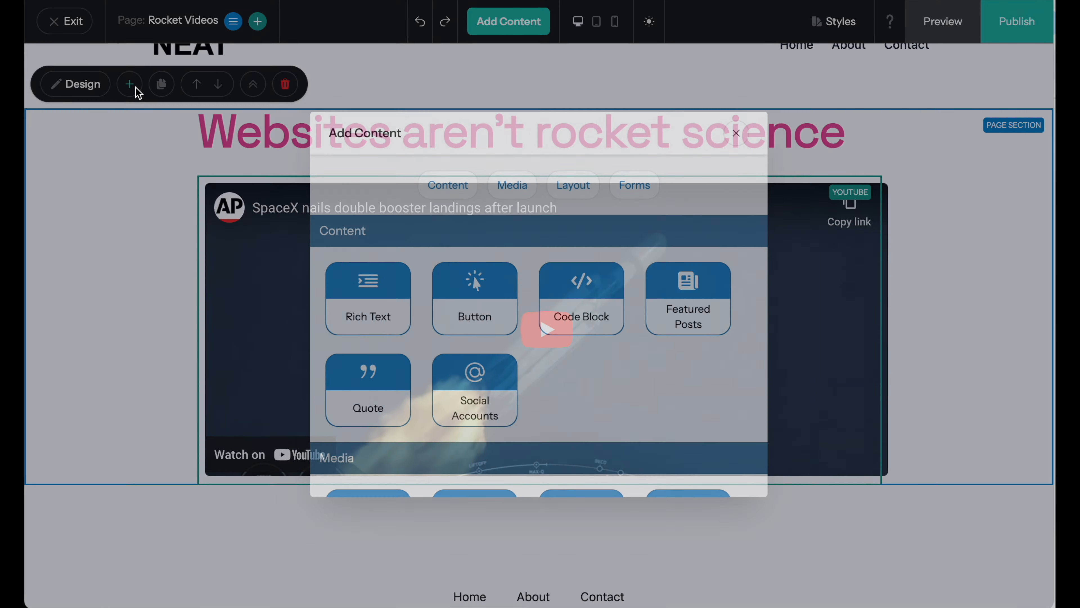
left_click(367, 280)
scroll(368, 281, "down", 4)
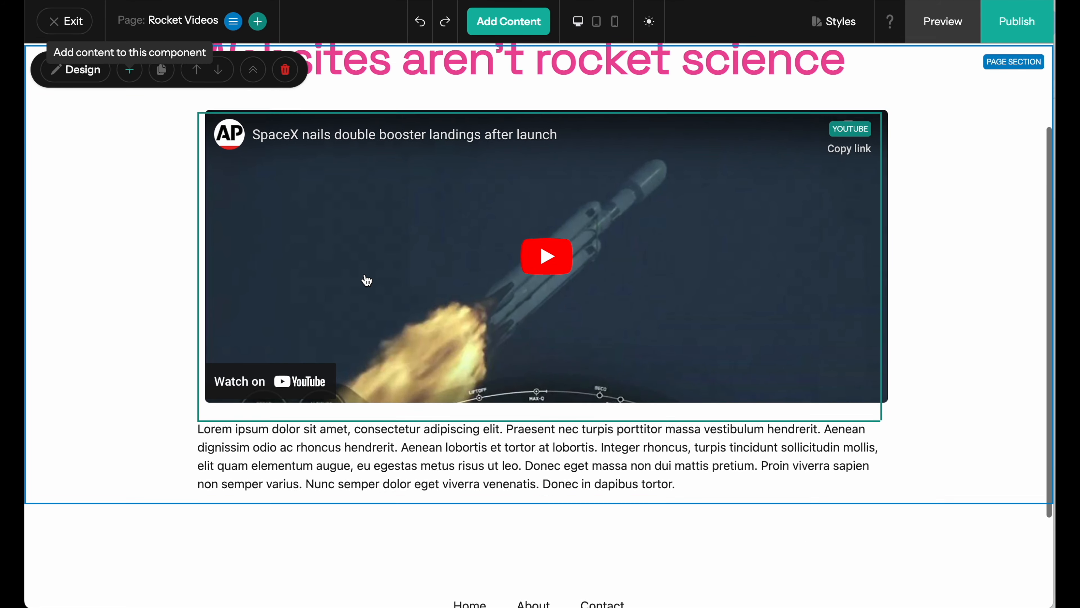
triple_click(401, 432)
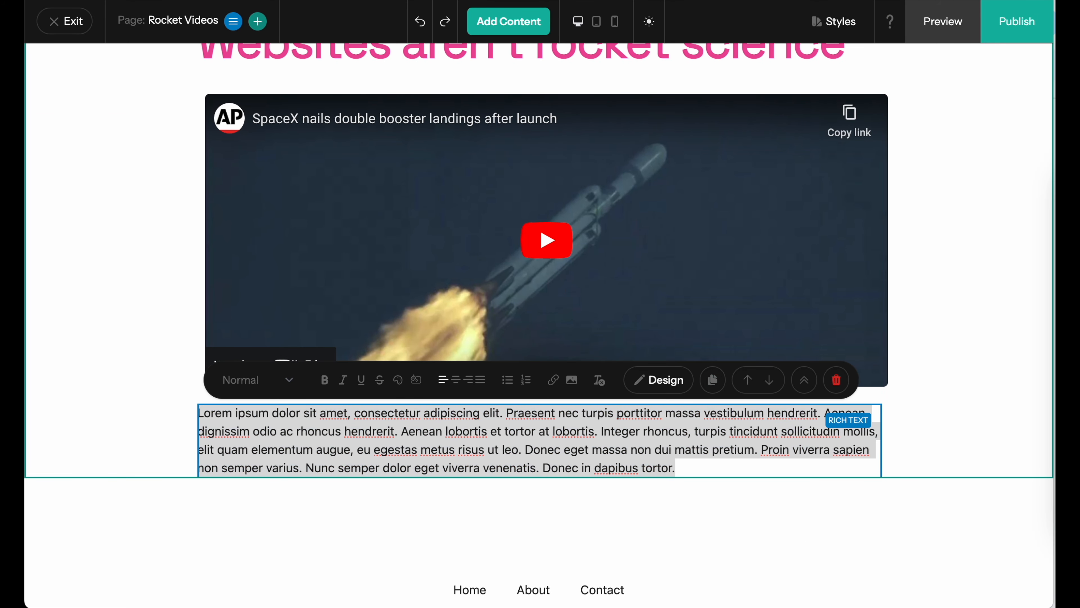
type("But your websites will work better than these rockets")
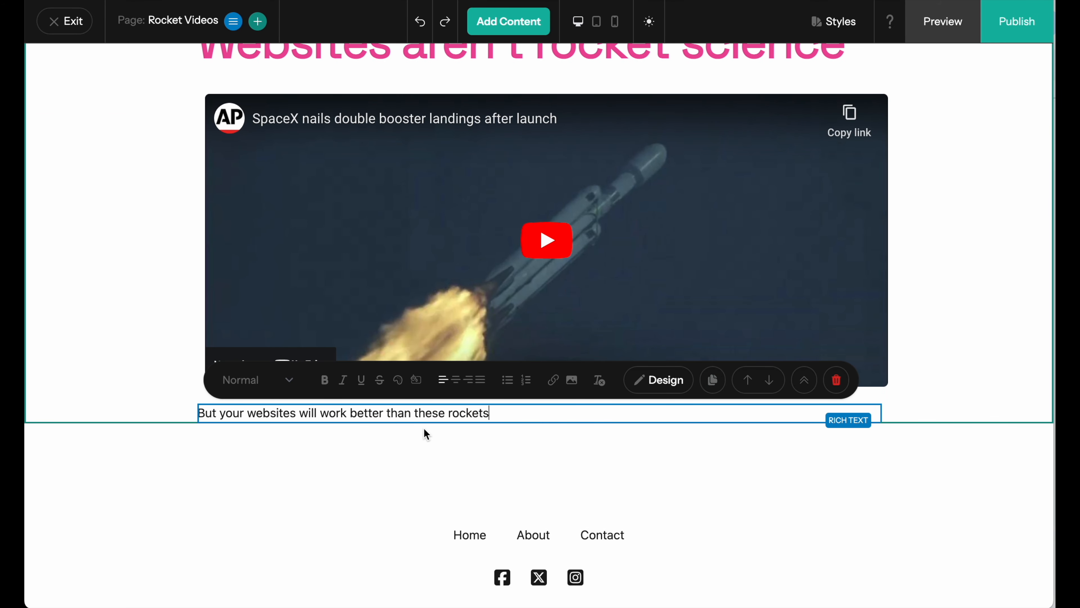
Format the text below the video as Heading 1.
key("ctrl+a")
left_click(296, 379)
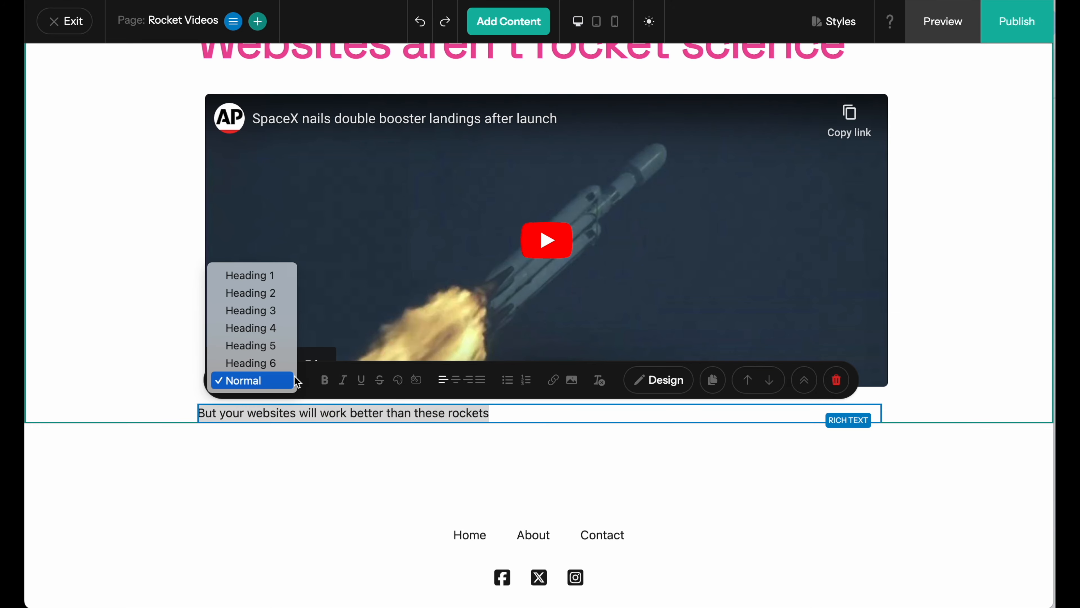
left_click(274, 286)
scroll(750, 539, "down", 1)
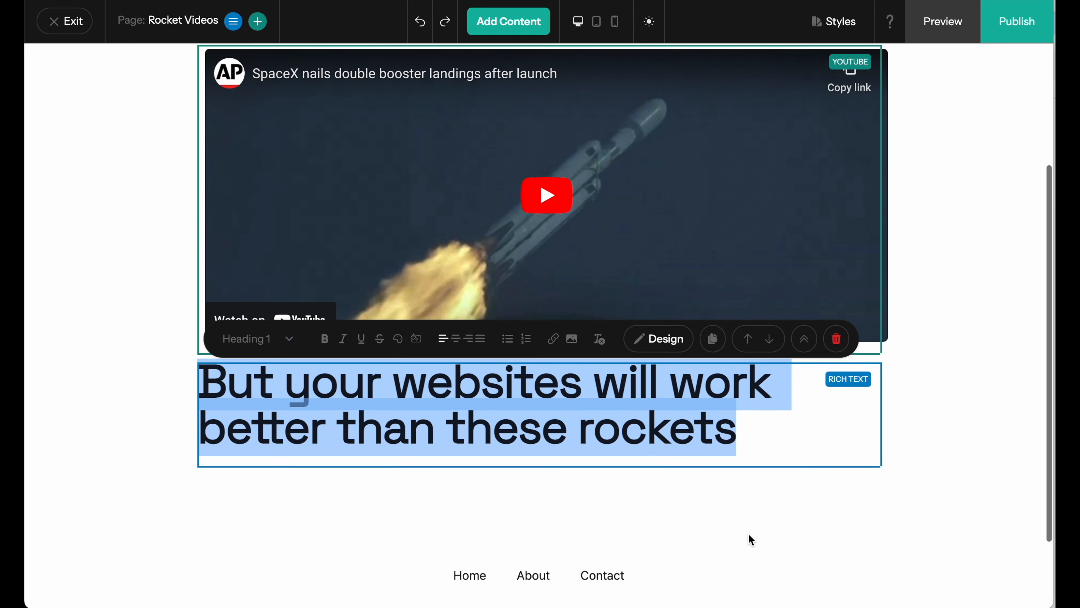
Add a second Youtube video to the page section below the "But your websites will work better" heading.
left_click(182, 411)
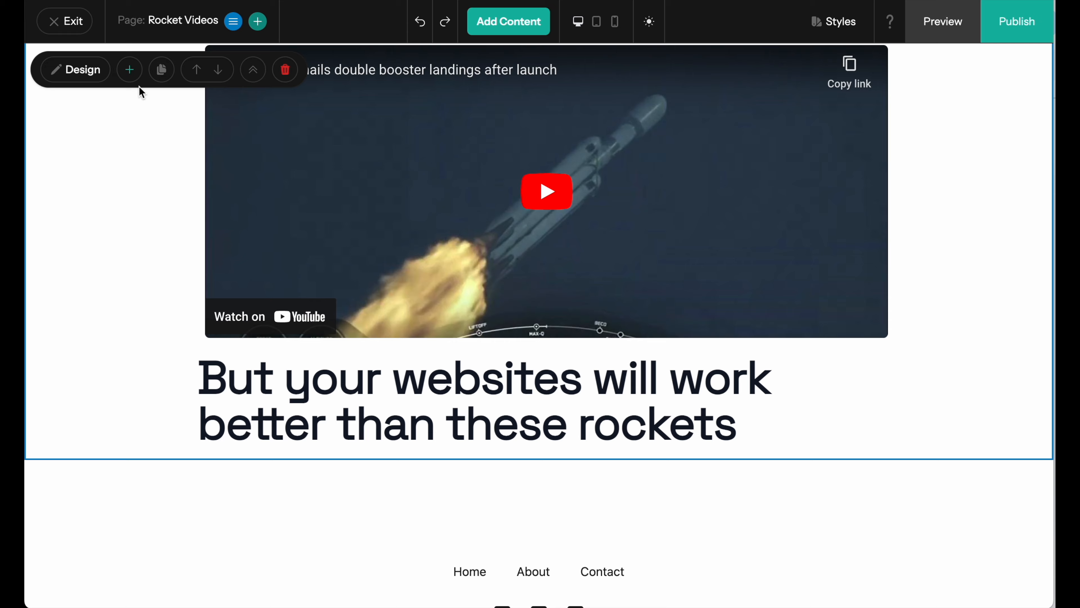
left_click(130, 70)
scroll(533, 355, "down", 3)
scroll(531, 354, "down", 2)
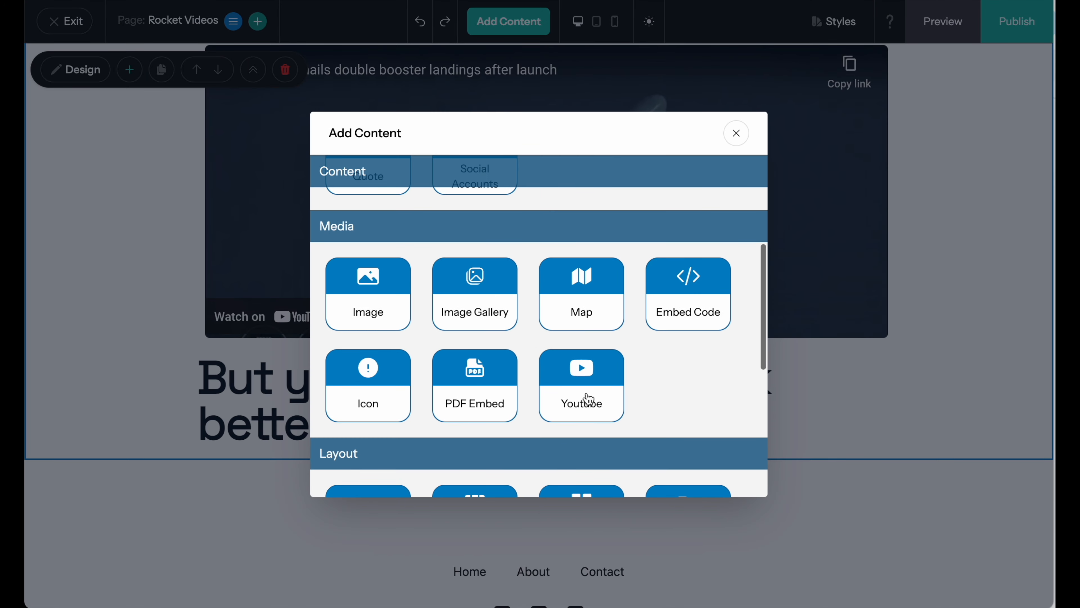
left_click(585, 394)
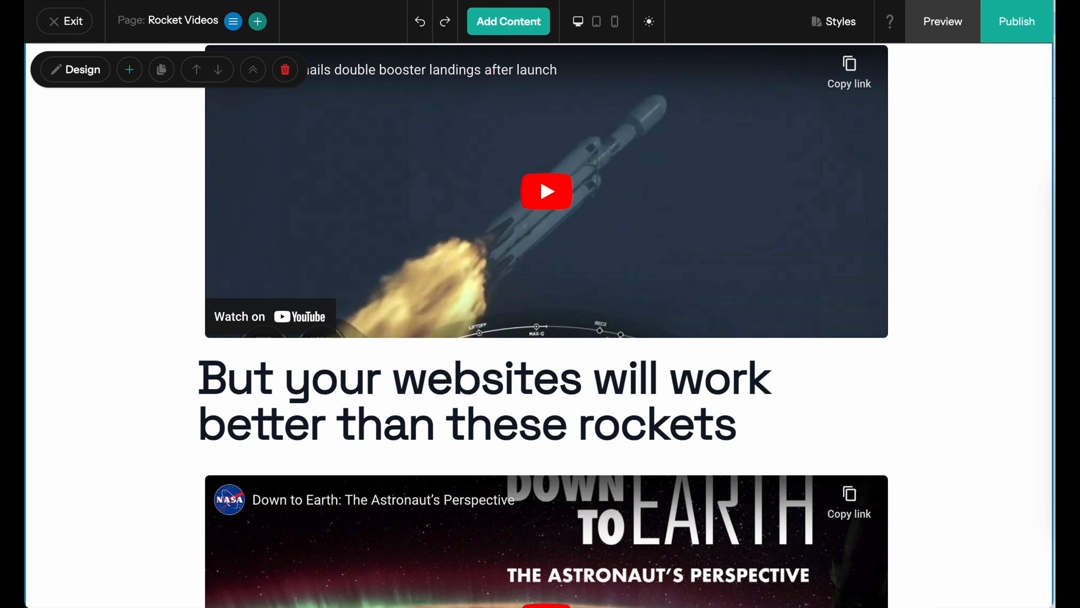
Set the second Youtube block's video ID to "bvim4rsNHkQ".
scroll(641, 466, "down", 2)
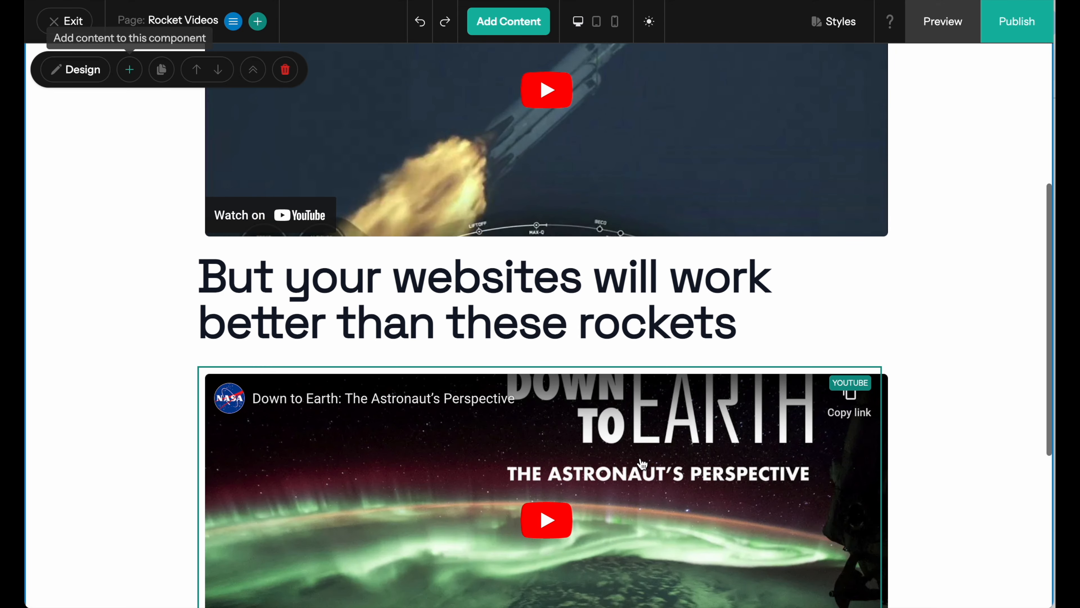
left_click(641, 466)
left_click(251, 343)
left_click(181, 170)
key("ctrl+a")
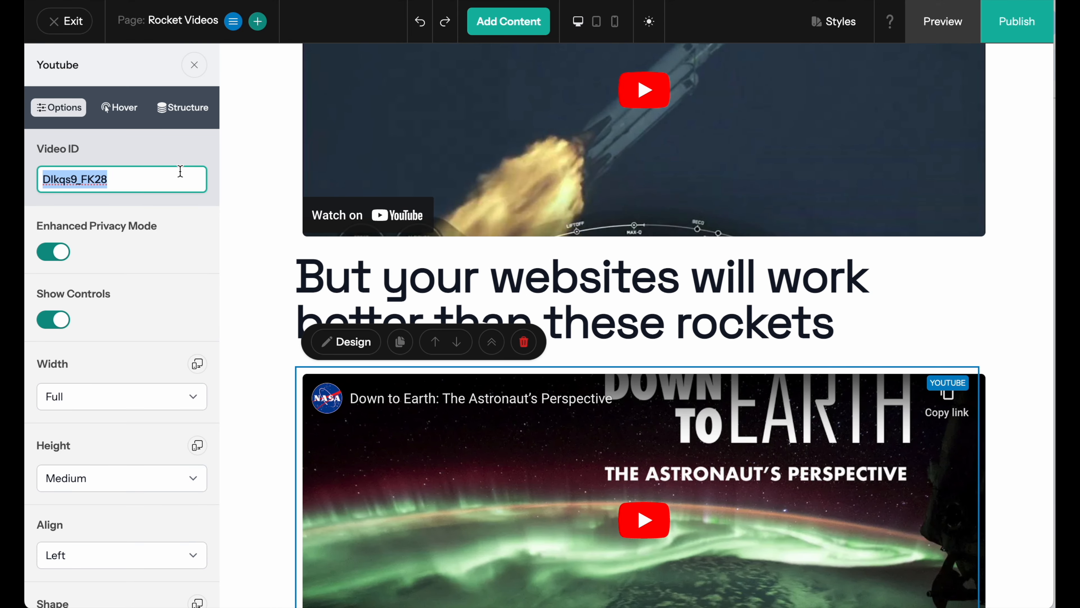
type("bvim4rsNHkQ")
left_click(270, 183)
scroll(513, 155, "up", 5)
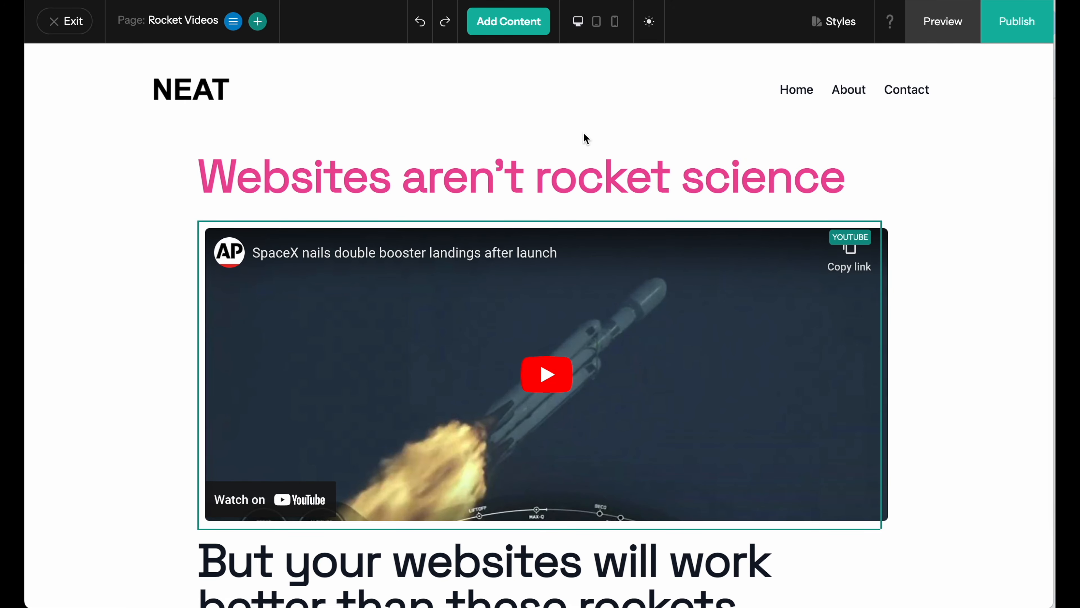
Switch to the Travel Sites page and add a map to its empty page section.
left_click(233, 22)
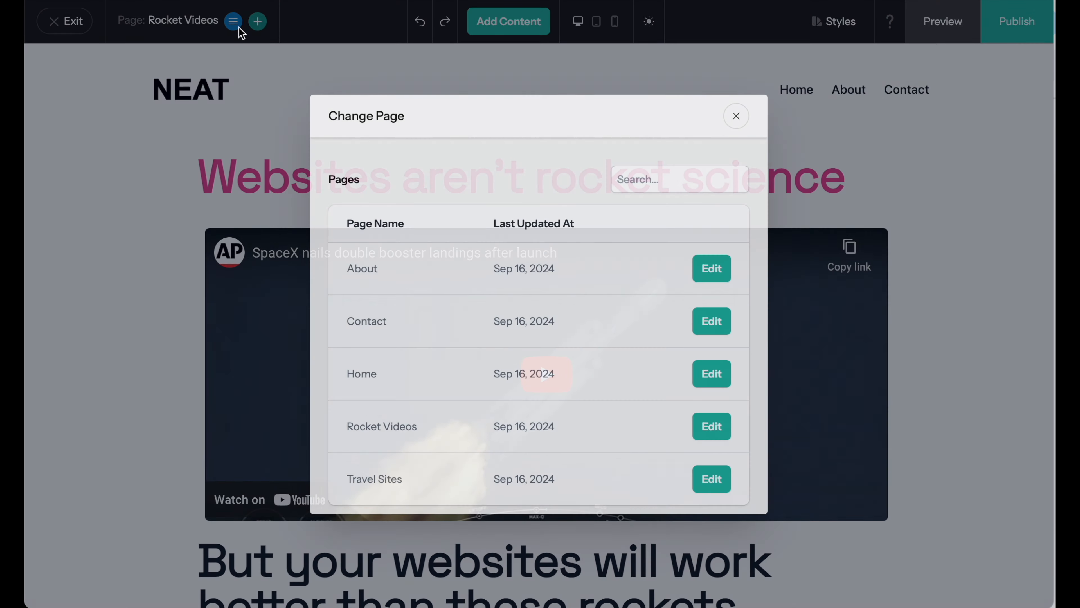
left_click(721, 481)
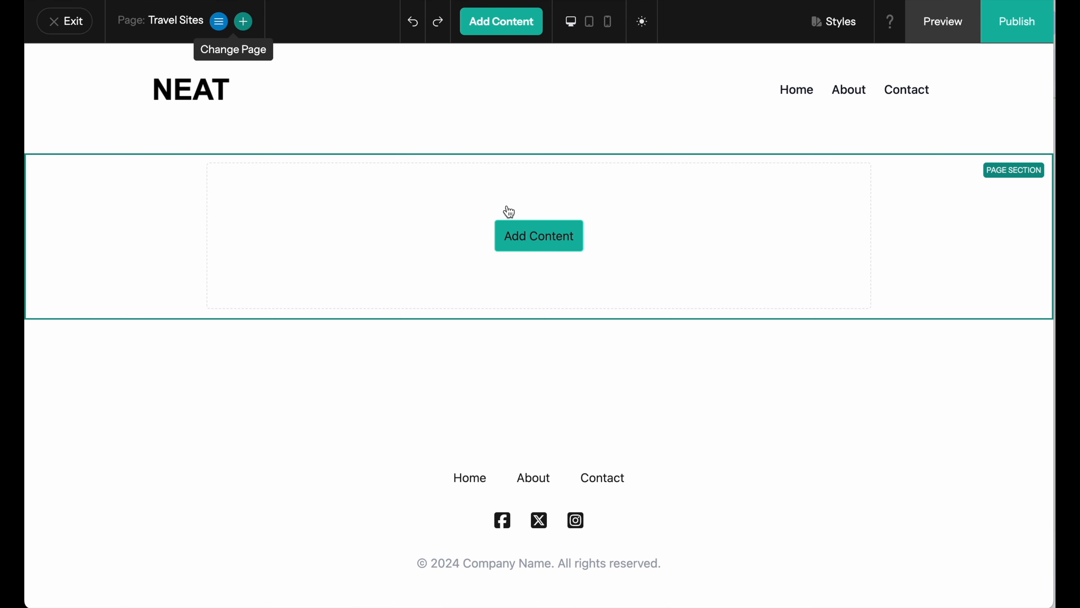
left_click(533, 242)
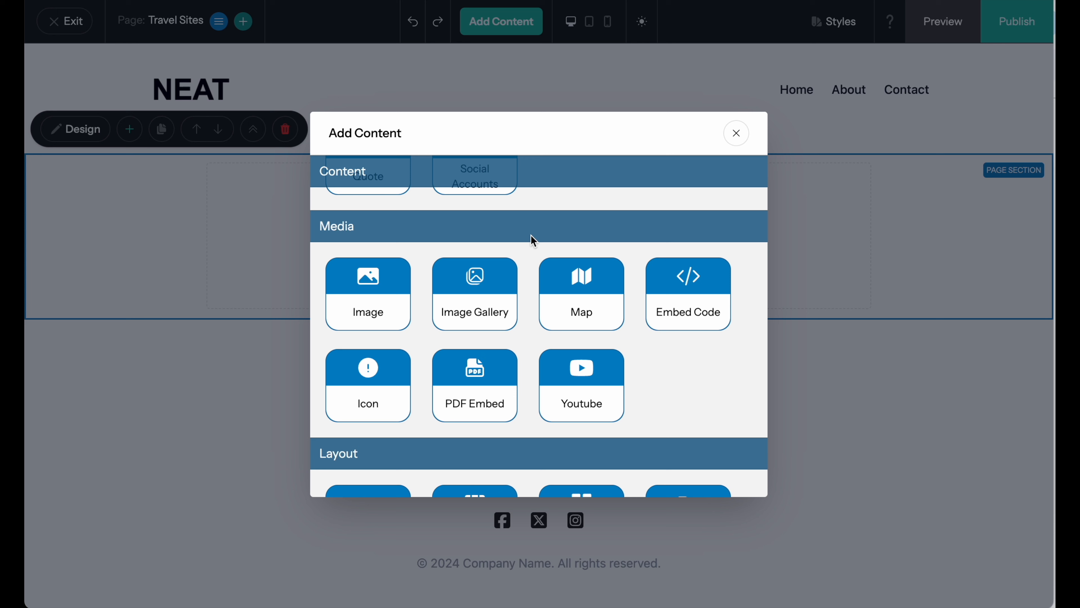
left_click(595, 284)
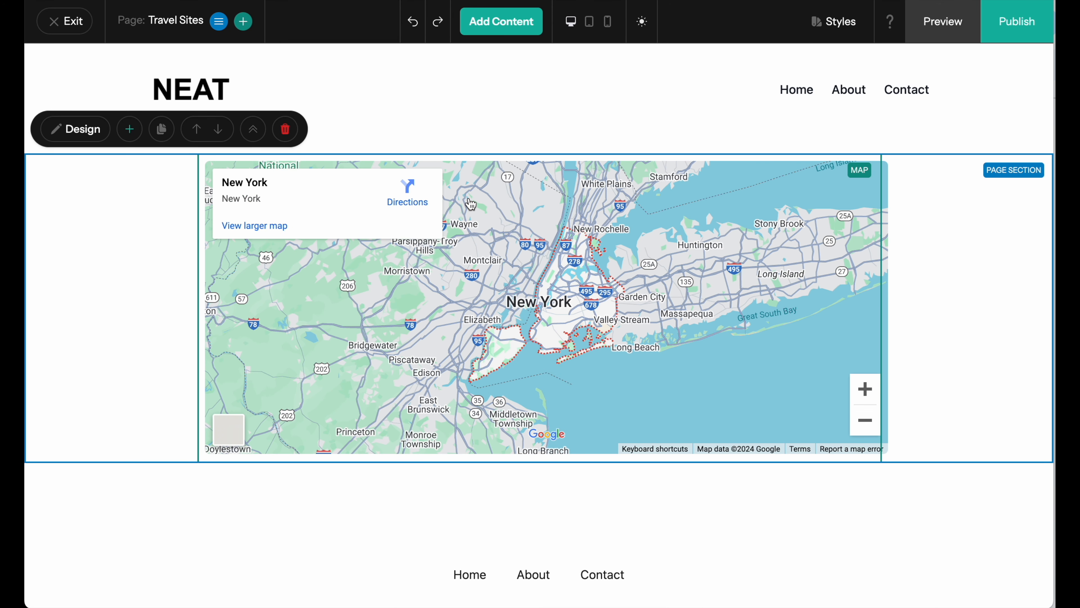
Set the map's location to Italy.
left_click(261, 128)
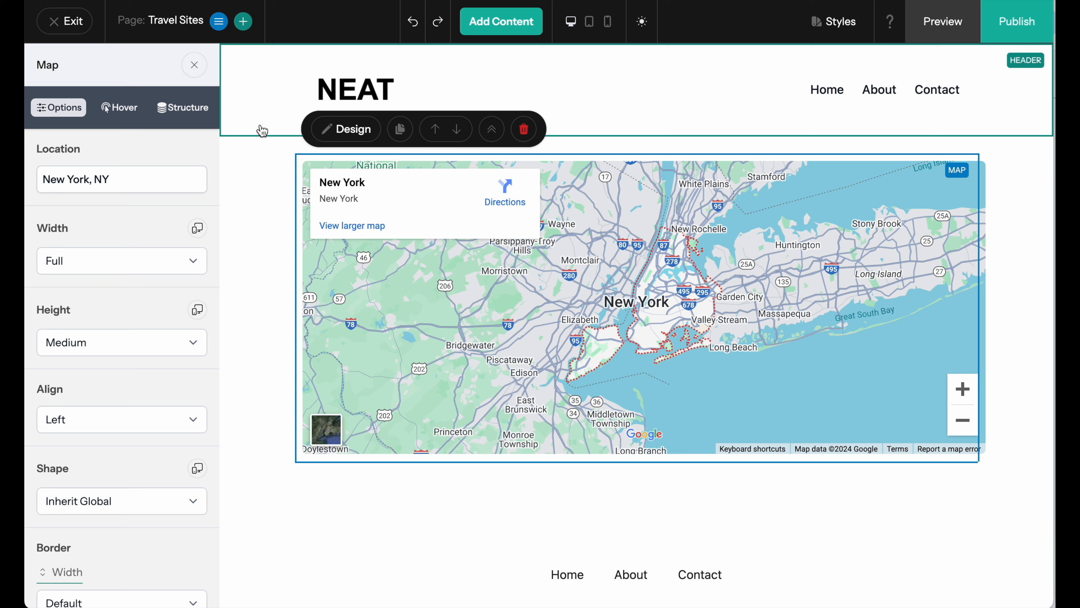
triple_click(178, 173)
key("BackSpace")
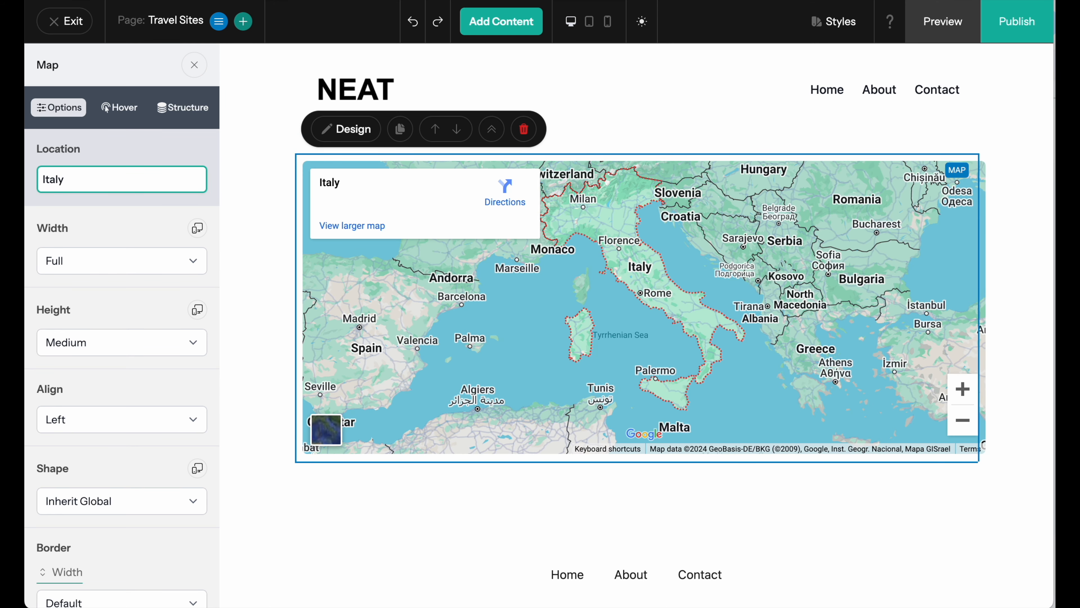
left_click(241, 170)
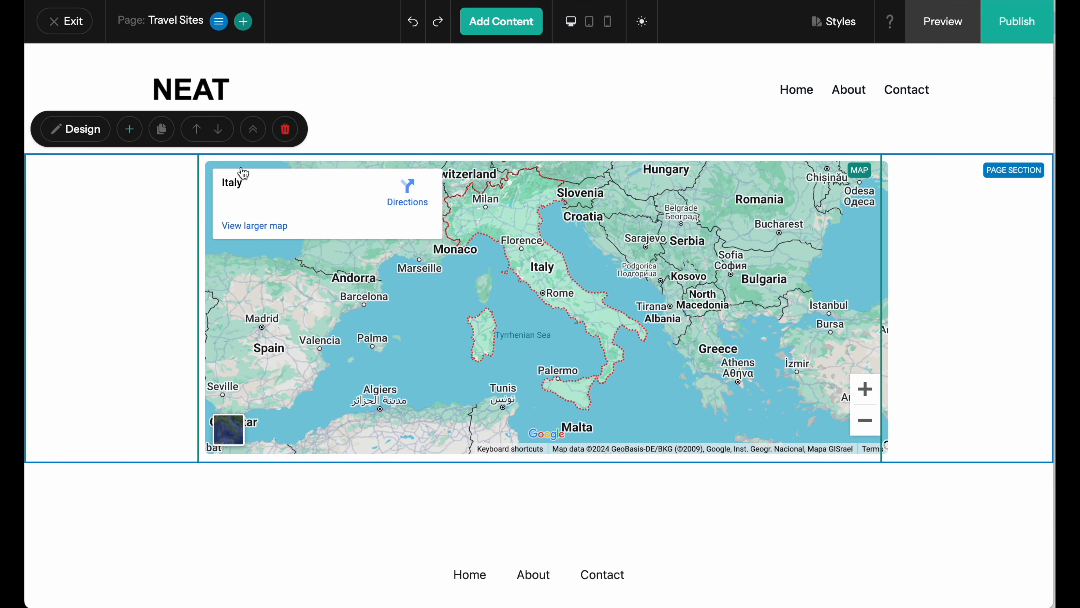
Add an image block below the map in the page section.
scroll(244, 174, "down", 2)
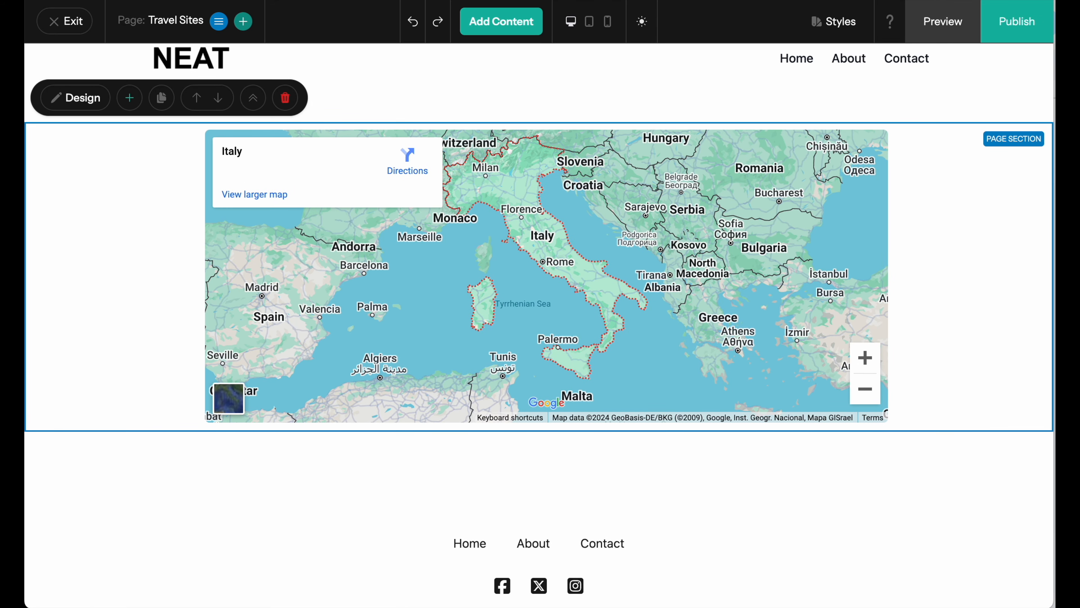
left_click(129, 97)
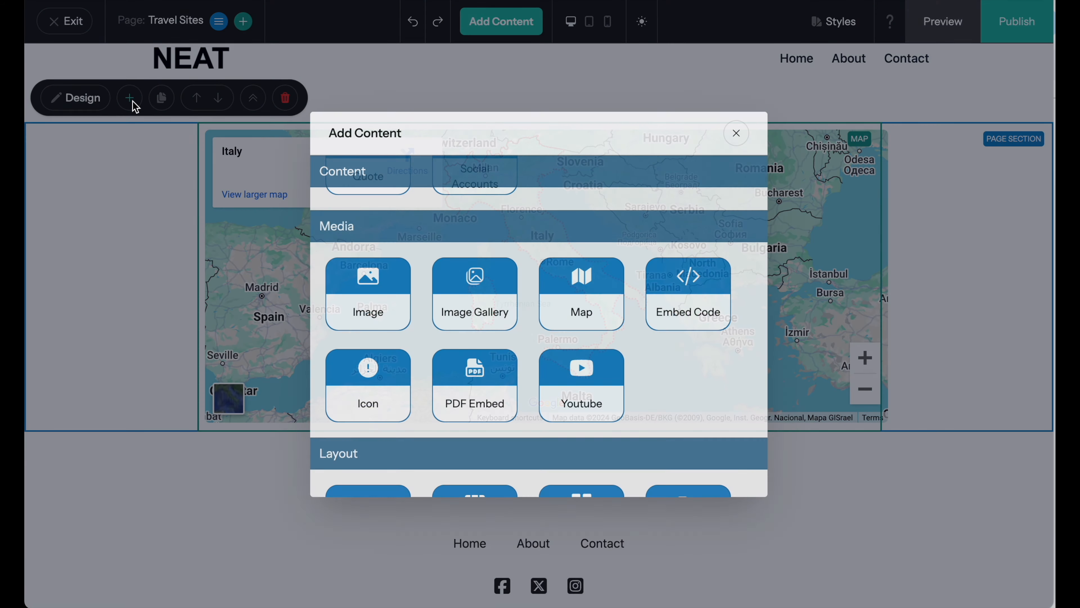
left_click(380, 293)
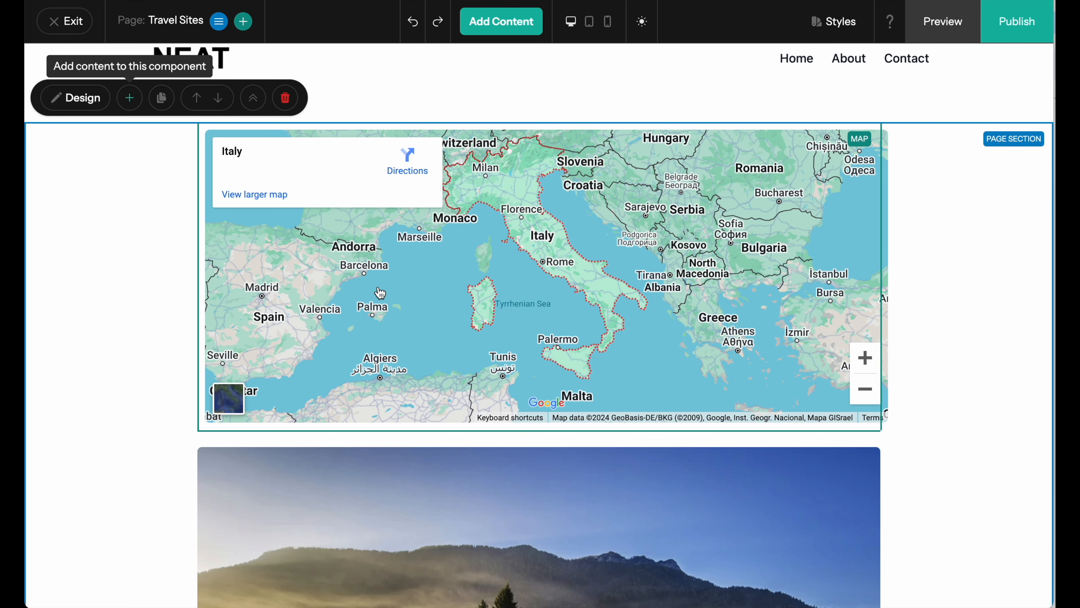
Replace the placeholder picture below the map with the "florence" file from the Demo Assets folder.
scroll(378, 292, "down", 5)
left_click(248, 156)
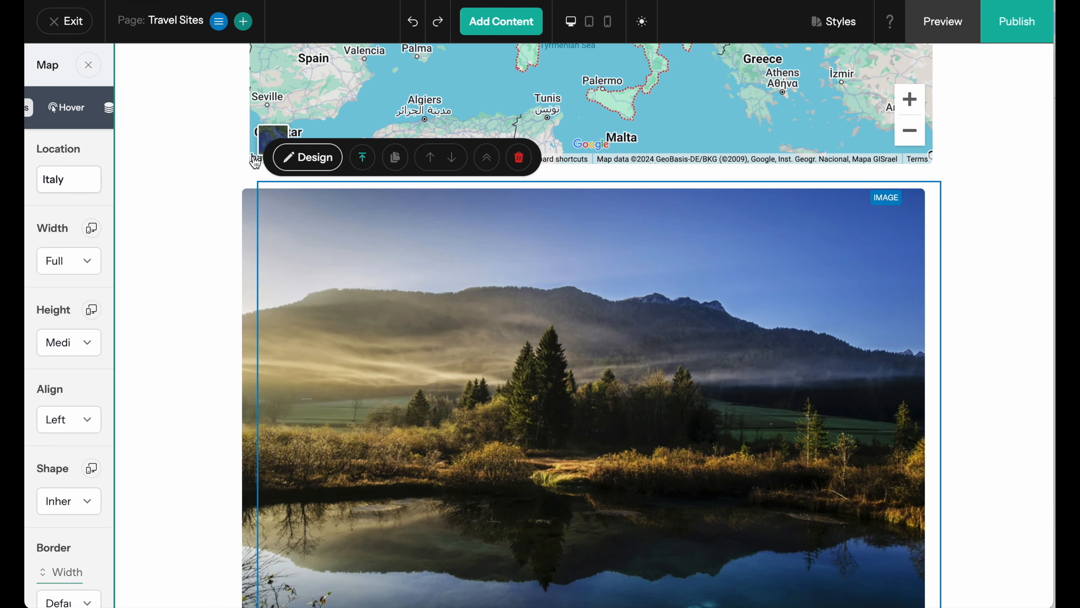
left_click(170, 205)
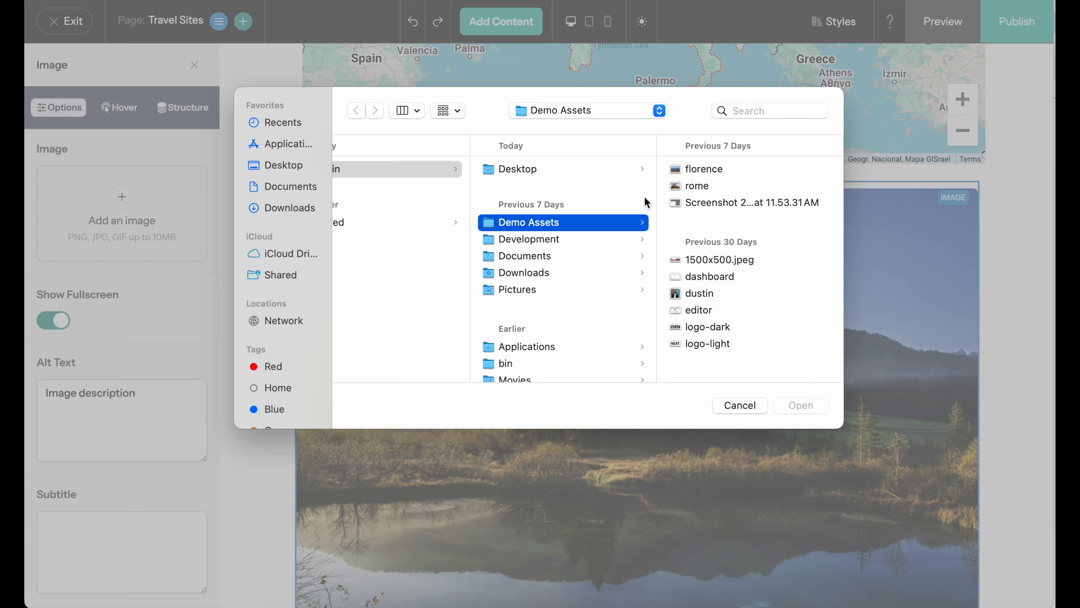
double_click(726, 169)
scroll(727, 173, "down", 2)
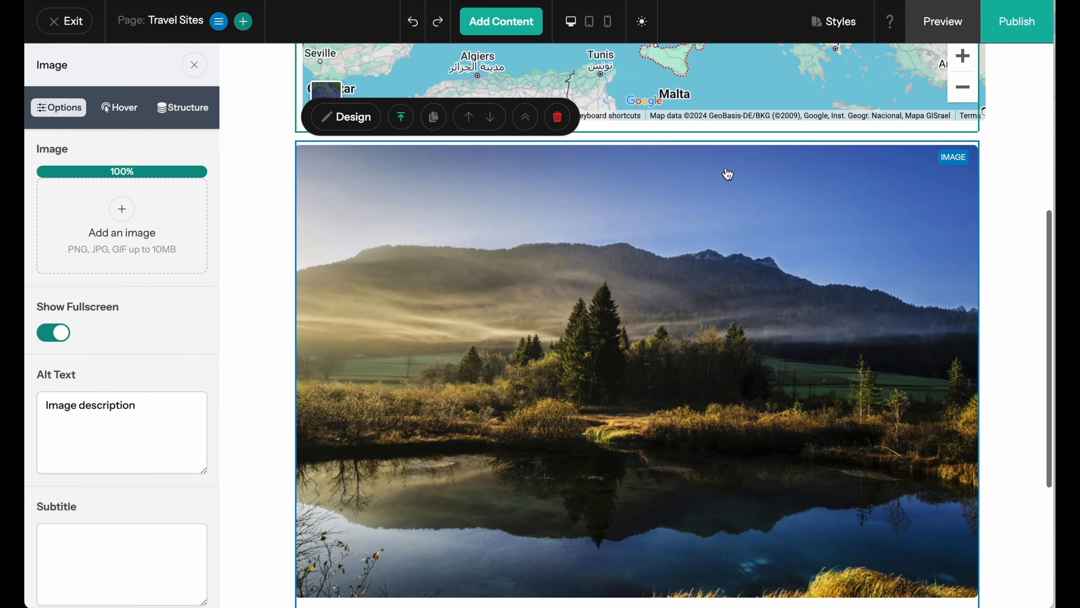
scroll(726, 174, "down", 4)
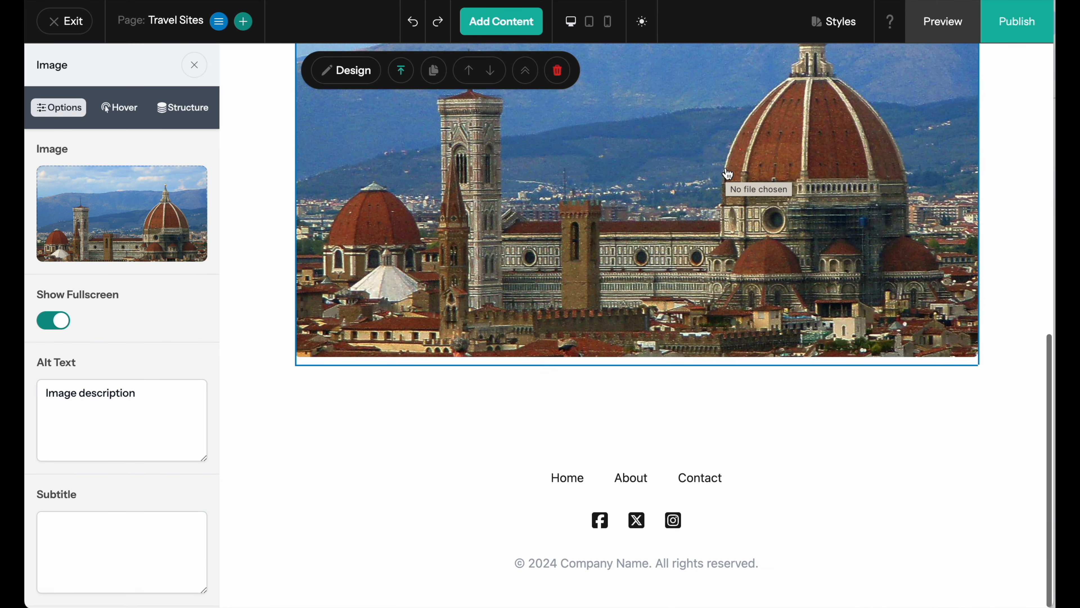
left_click(197, 70)
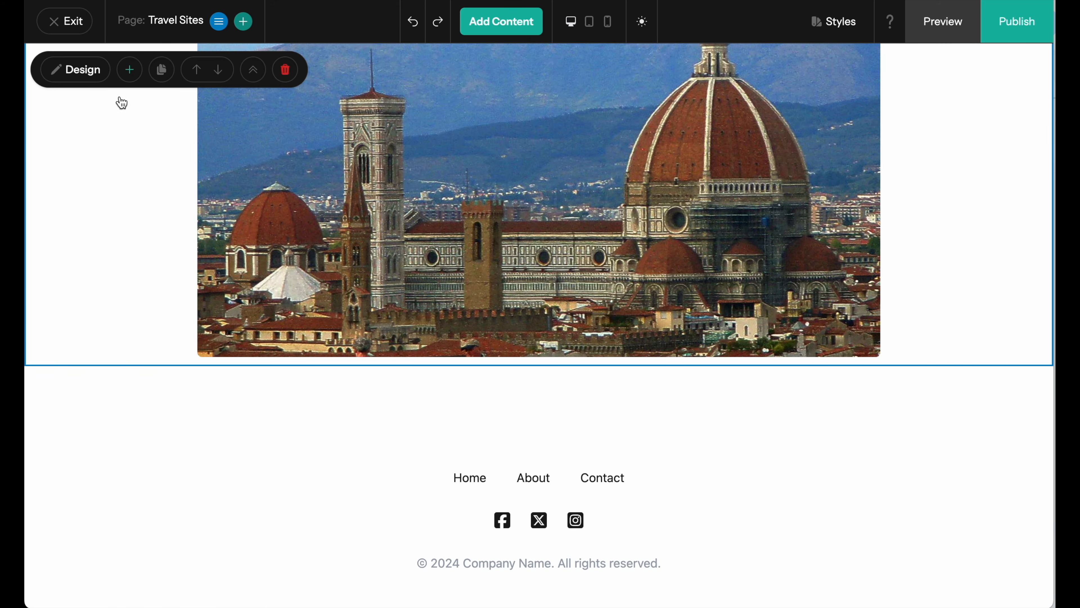
Add a rich text block below the Florence image reading "Rick Steves on Florence".
left_click(129, 70)
scroll(379, 280, "up", 5)
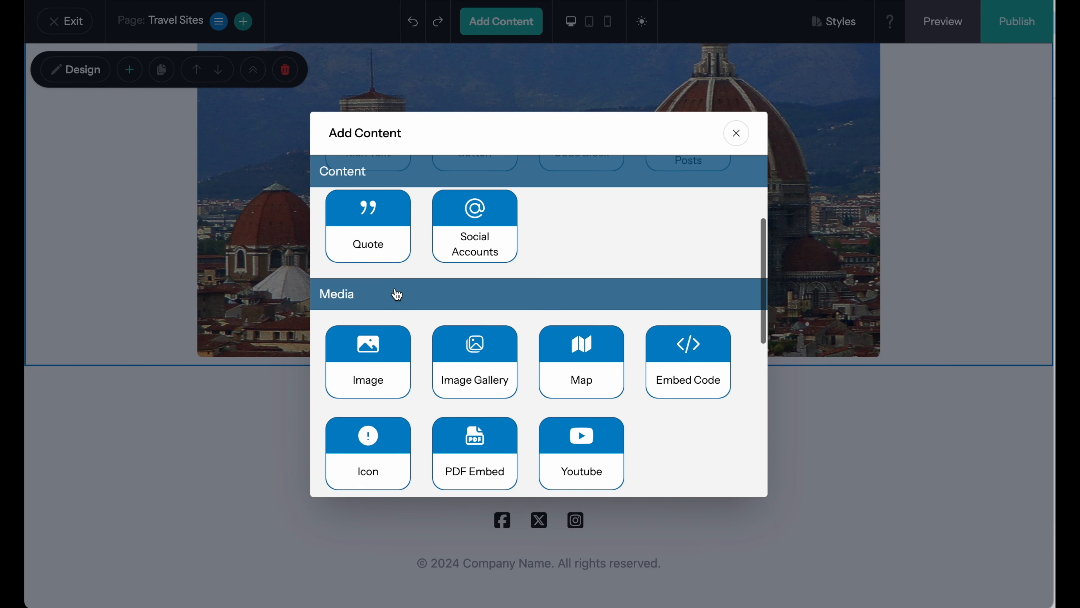
left_click(378, 294)
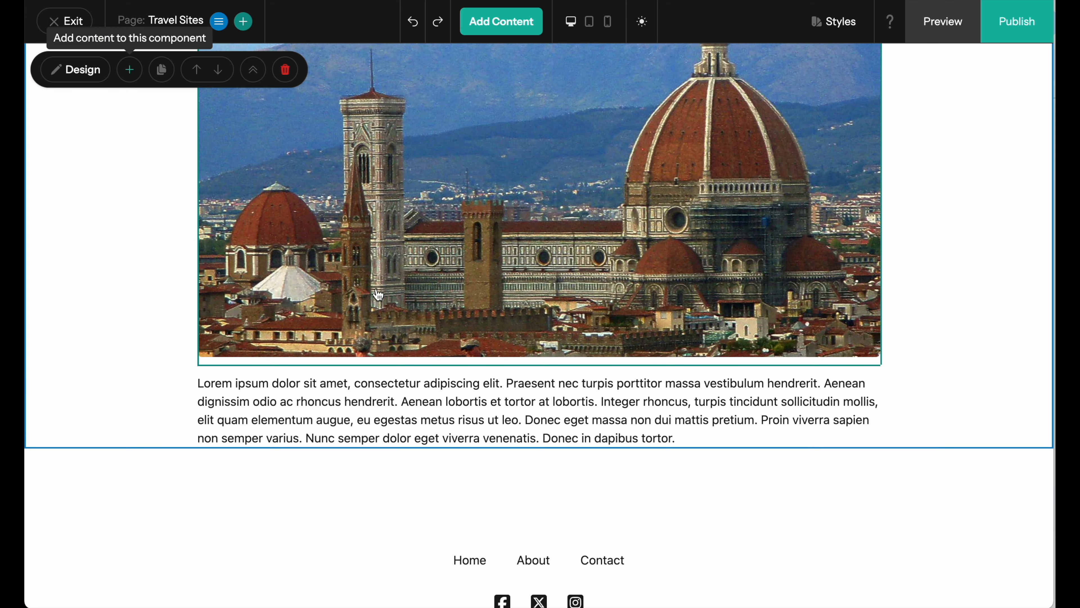
triple_click(502, 401)
type("Rick Steves on Florence")
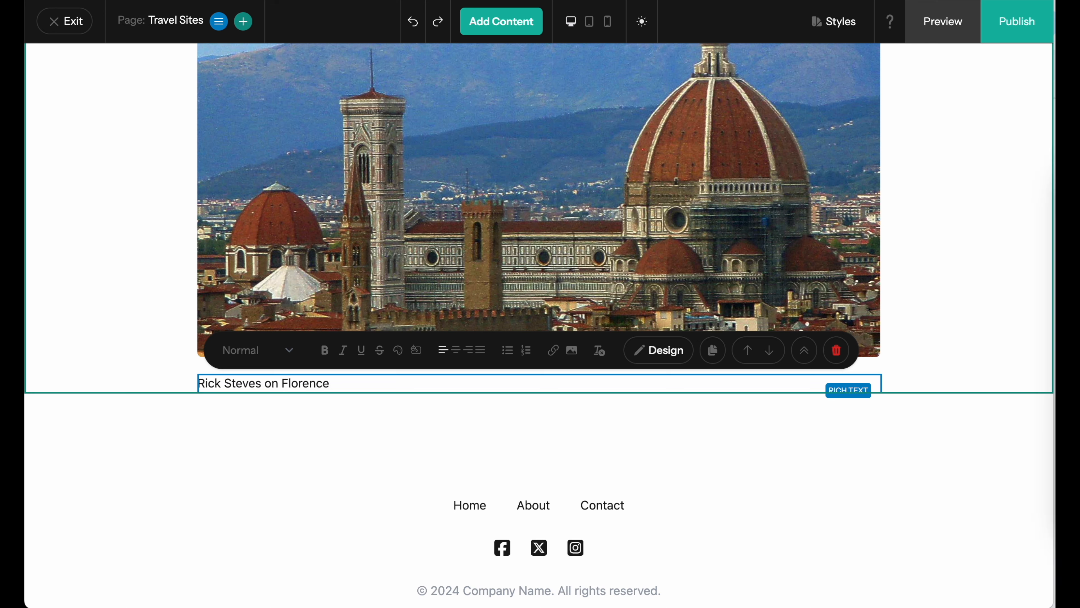
triple_click(354, 383)
left_click(556, 348)
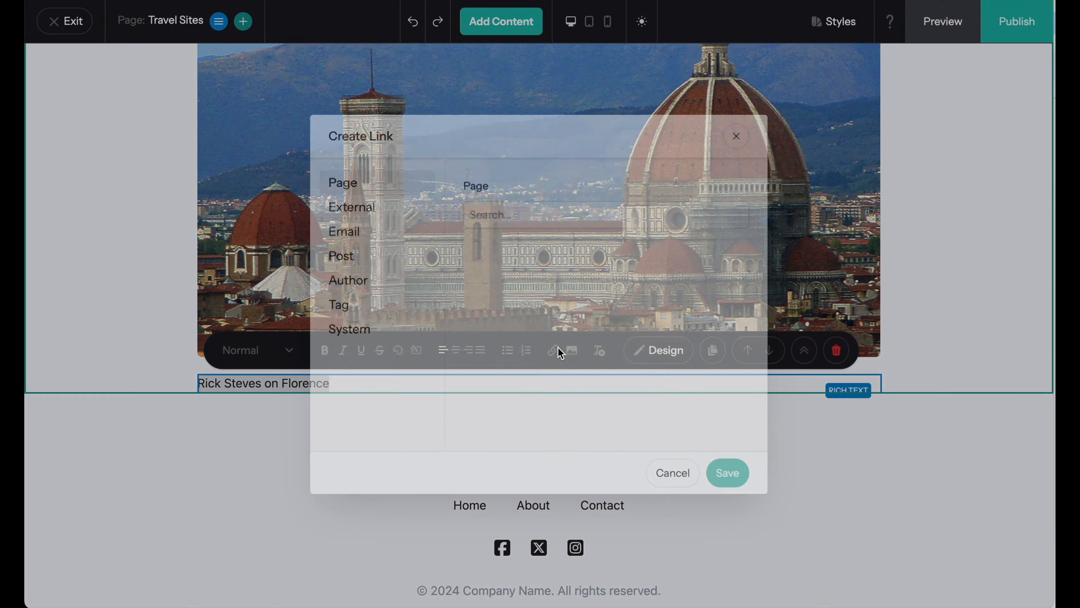
left_click(425, 208)
left_click(484, 216)
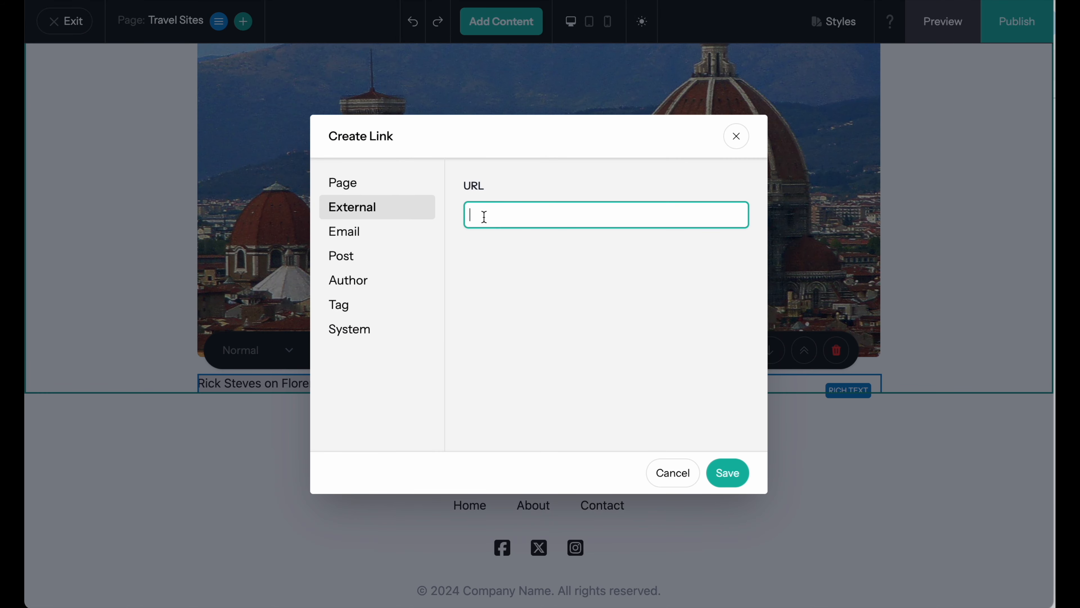
type("https://www.ricksteves.com/europe/italy/florence")
left_click(728, 472)
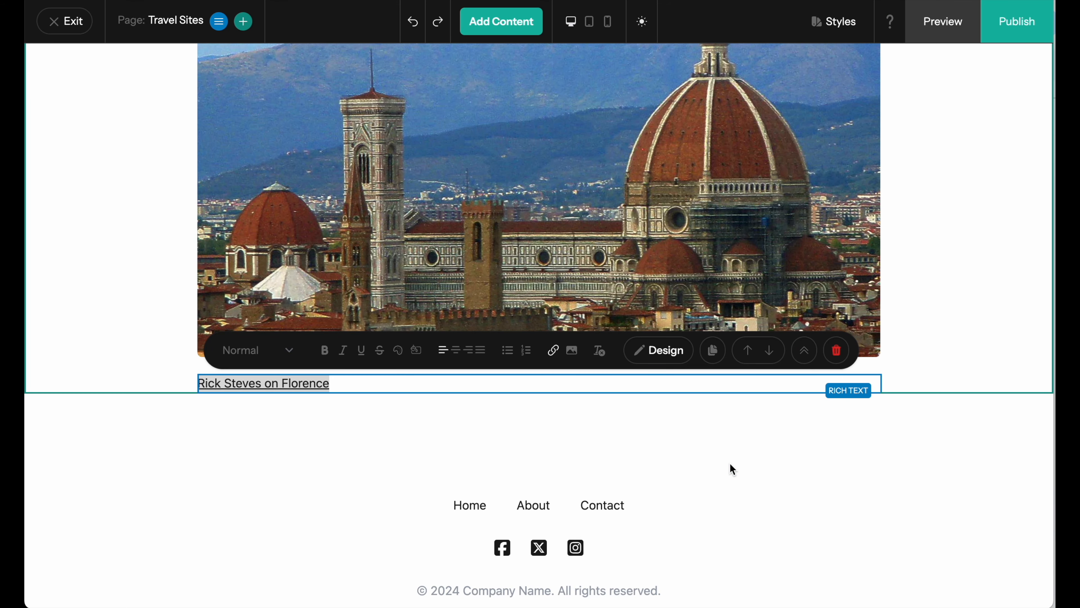
Format the "Rick Steves on Florence" link as a centered Heading 2 in the dark pink site color.
left_click(241, 350)
left_click(255, 264)
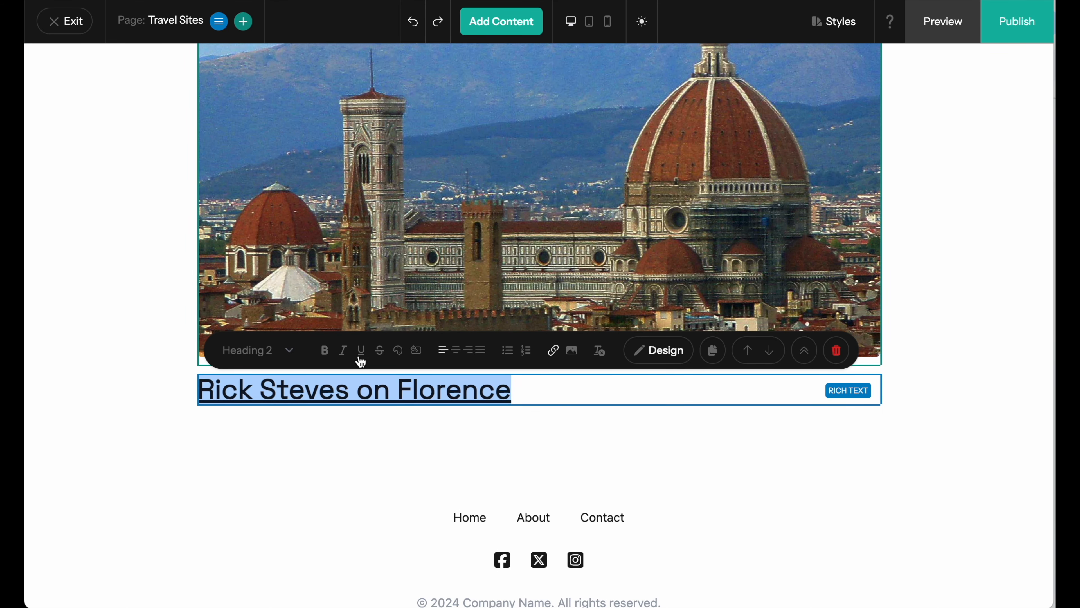
left_click(398, 351)
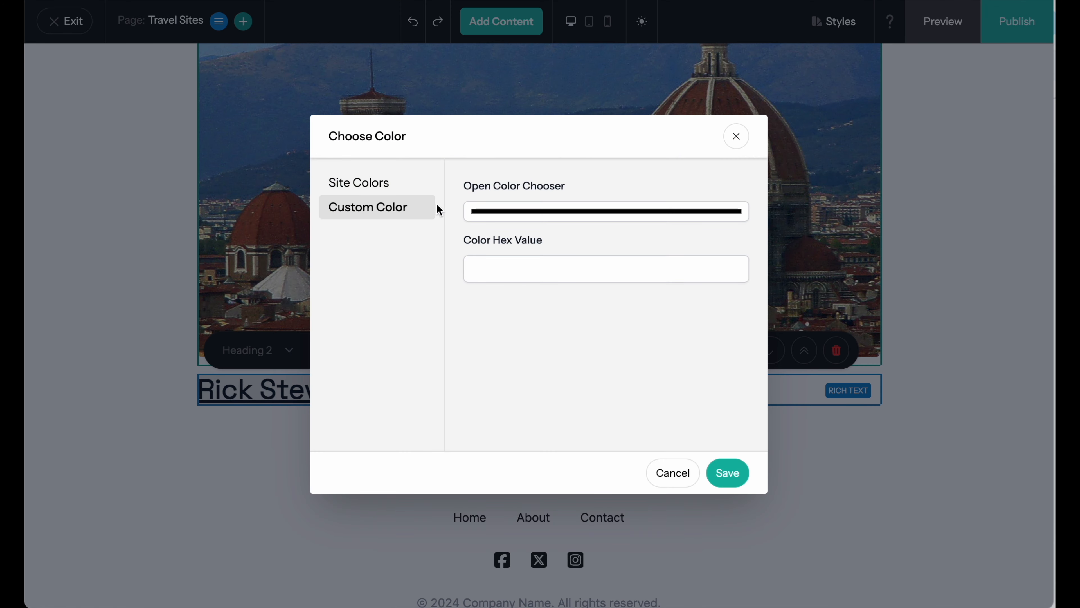
left_click(400, 187)
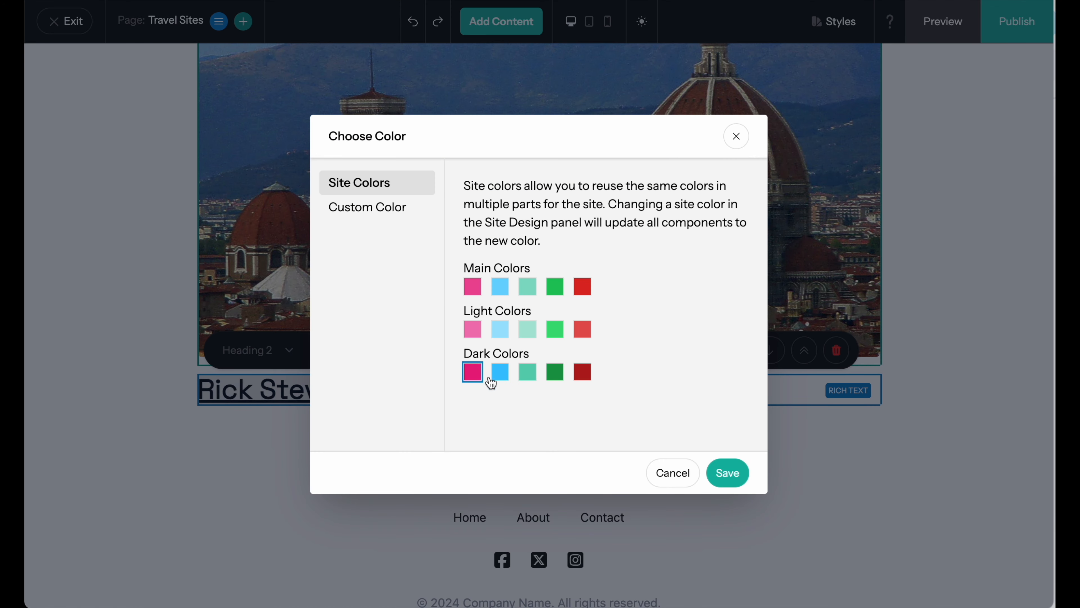
left_click(726, 472)
scroll(712, 462, "up", 2)
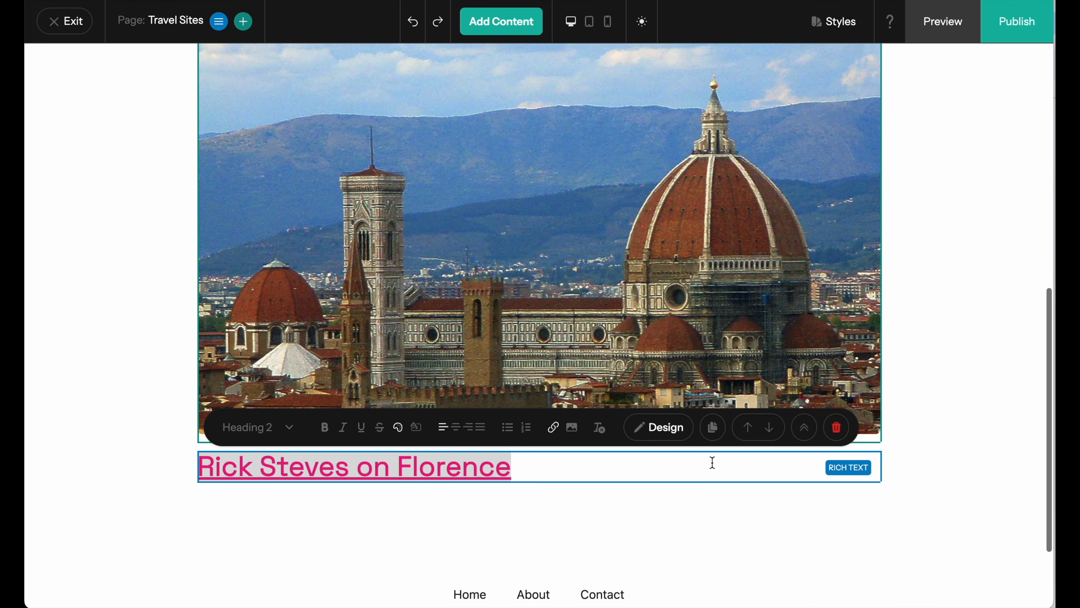
left_click(457, 428)
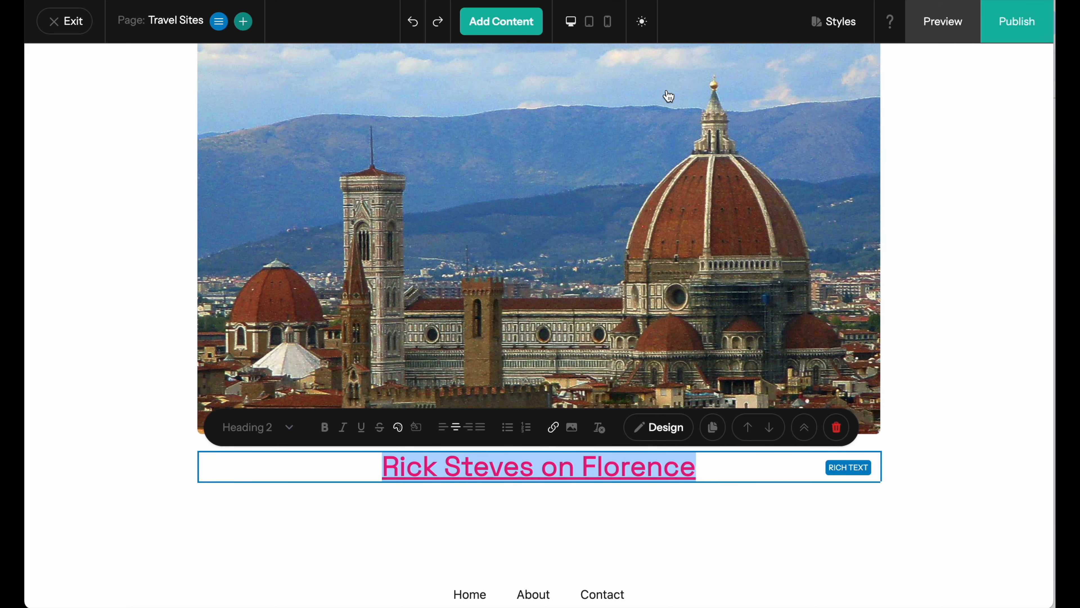
Go to the Contact page and replace its "Need to ask us a question?" heading with "Tell us more neat things".
scroll(668, 95, "up", 10)
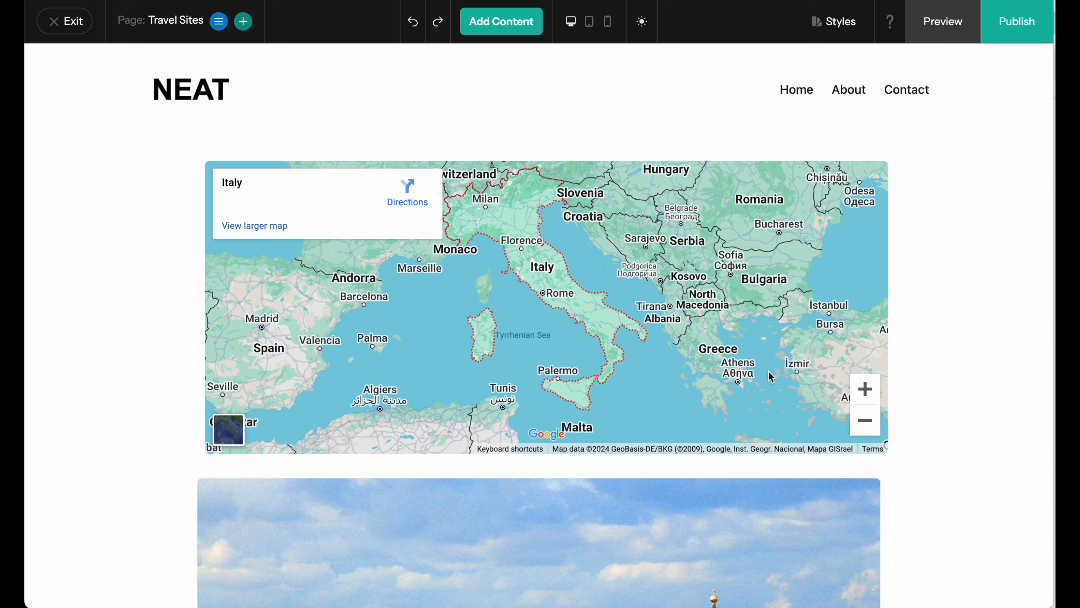
left_click(910, 91)
triple_click(505, 207)
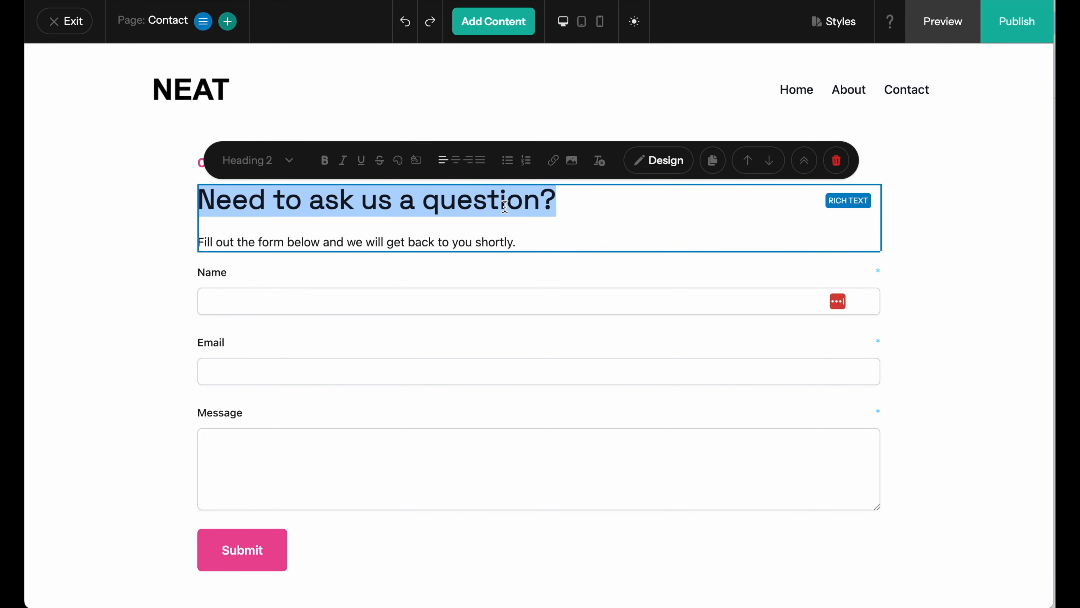
type("Tell ")
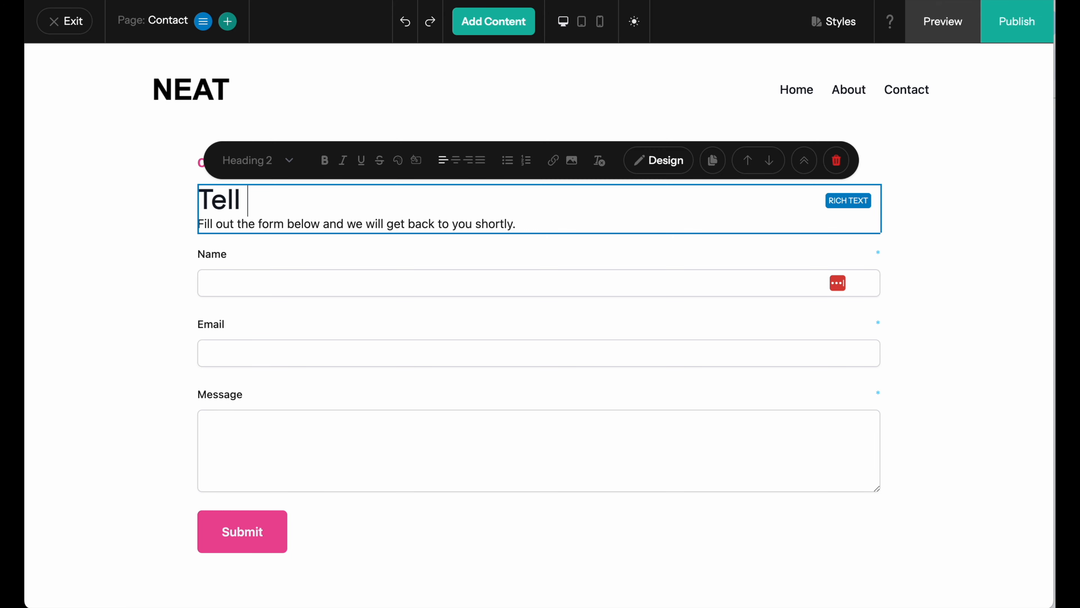
type("us more neat things")
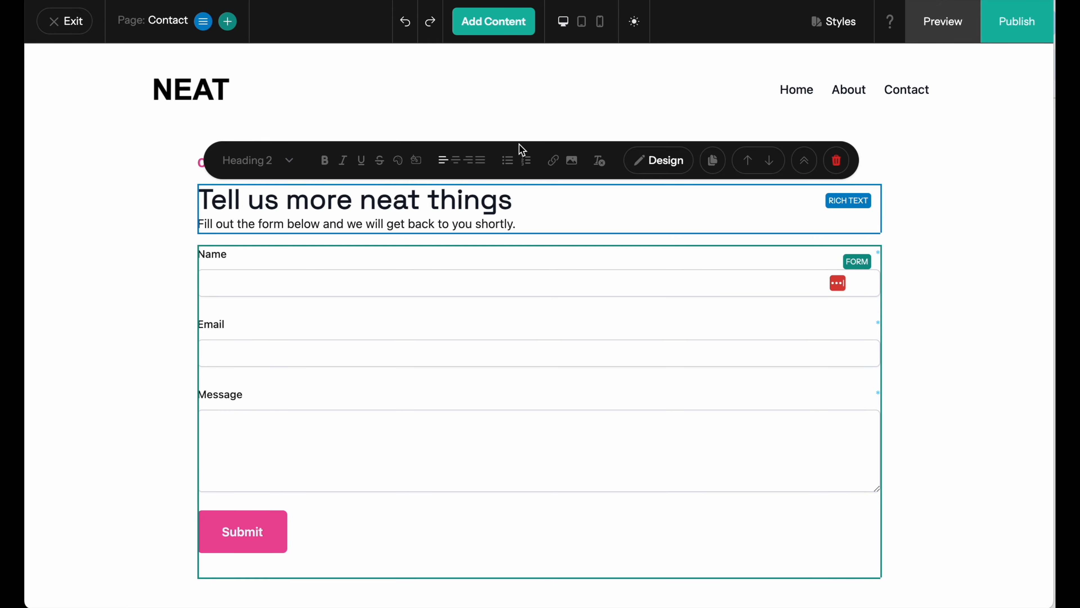
Switch back to the Home page for editing.
left_click(204, 24)
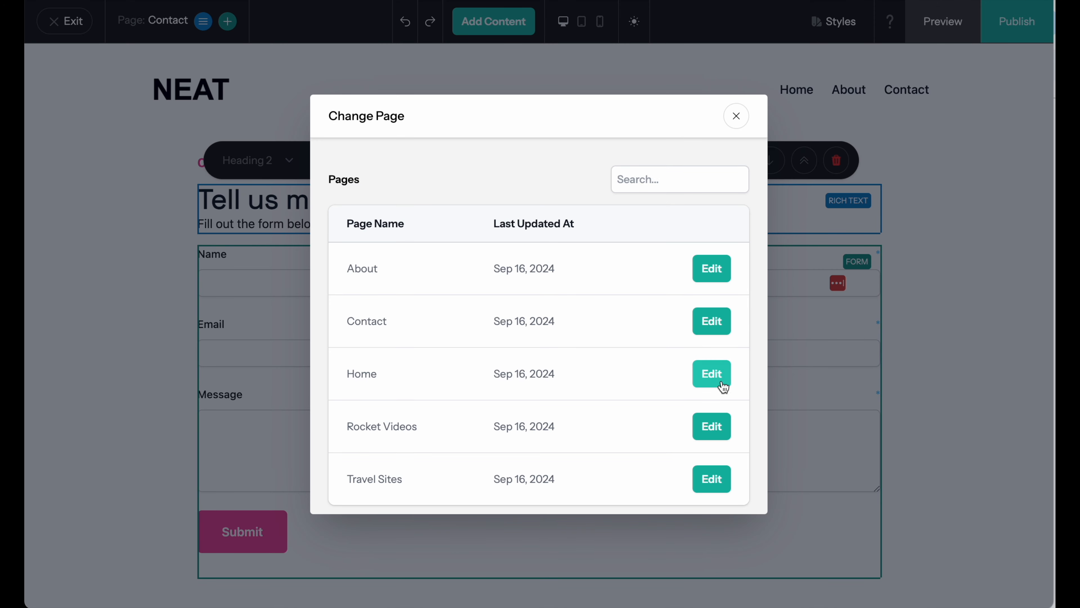
left_click(729, 374)
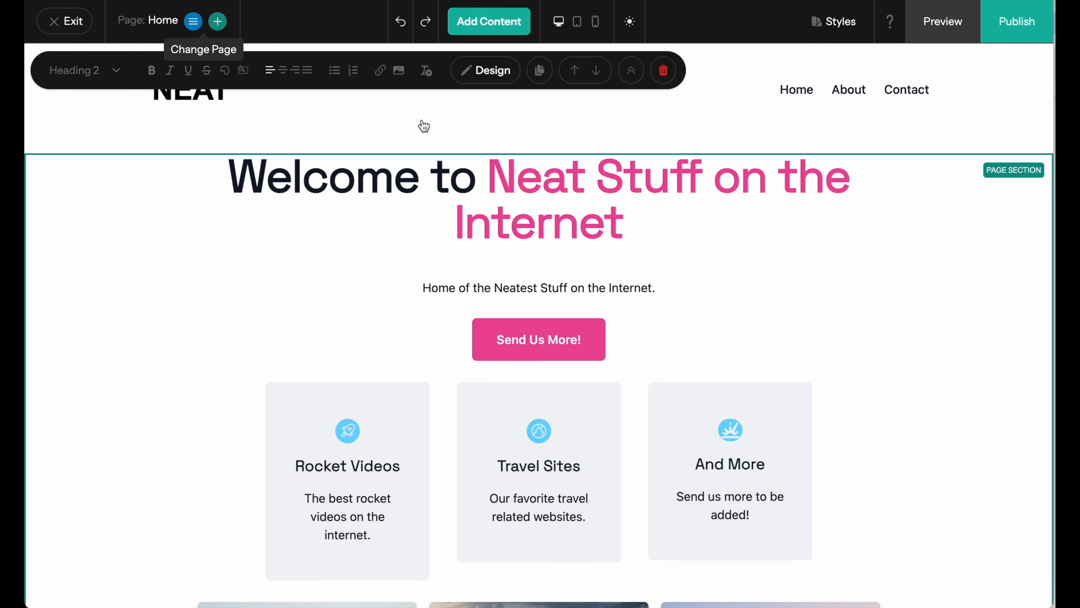
Add a link to the Rocket Videos page to the site header's navigation.
left_click(236, 115)
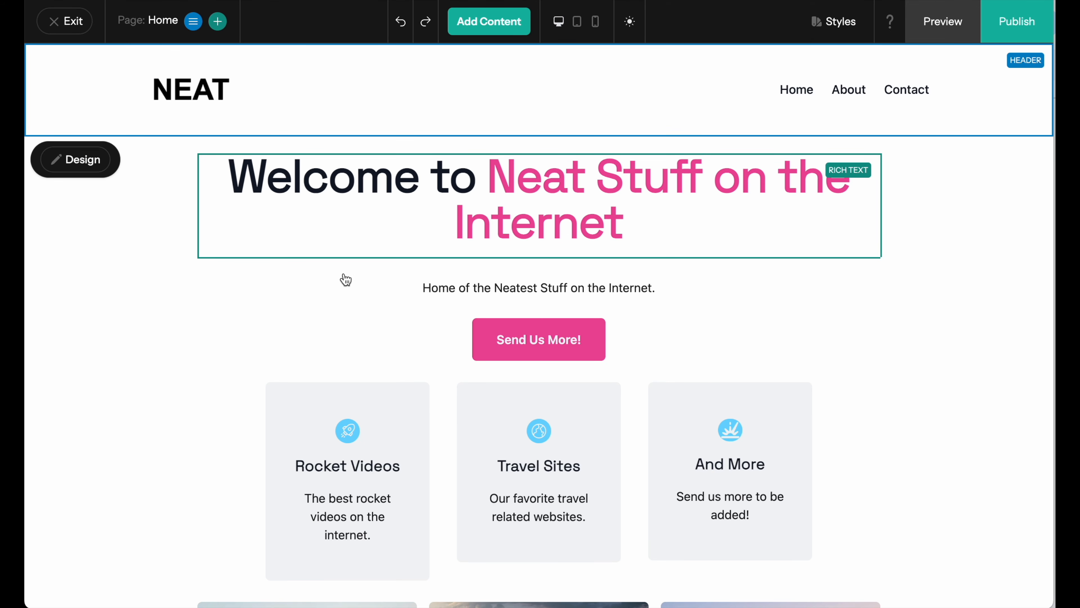
left_click(100, 166)
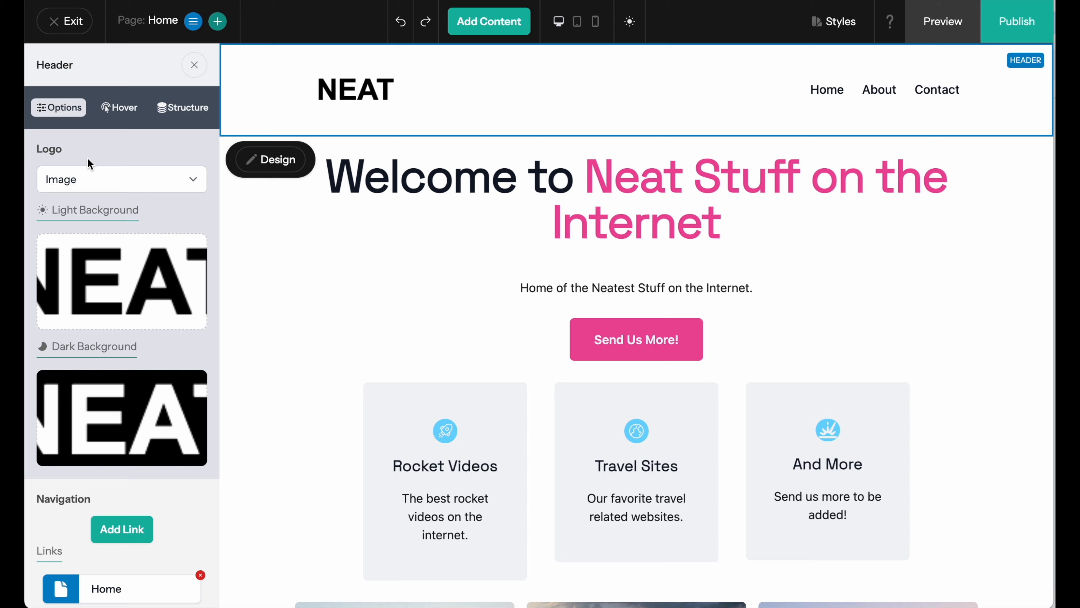
scroll(97, 296, "down", 7)
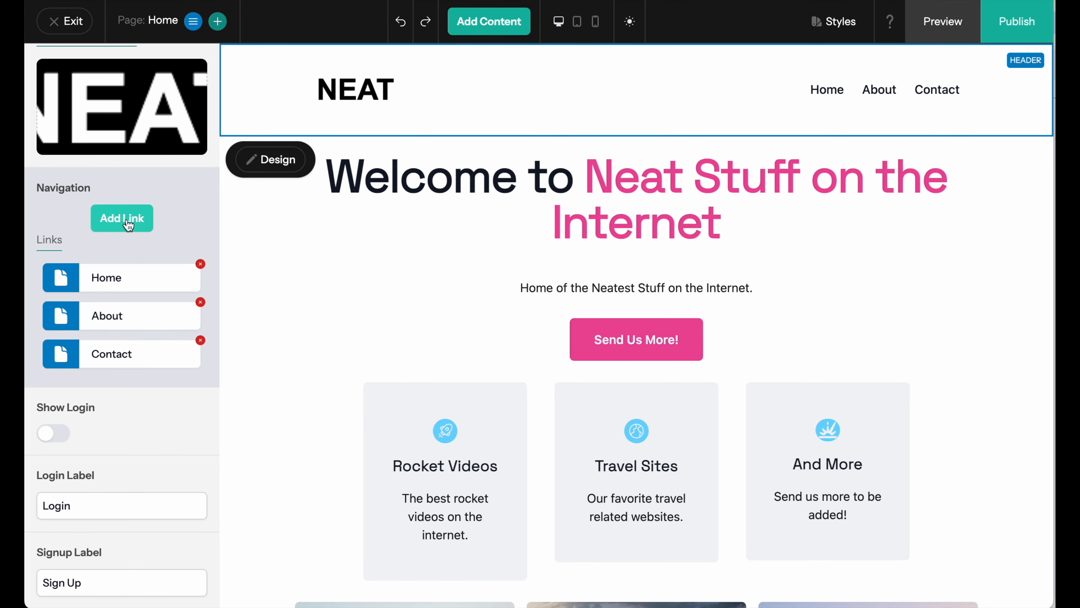
left_click(128, 221)
left_click(501, 250)
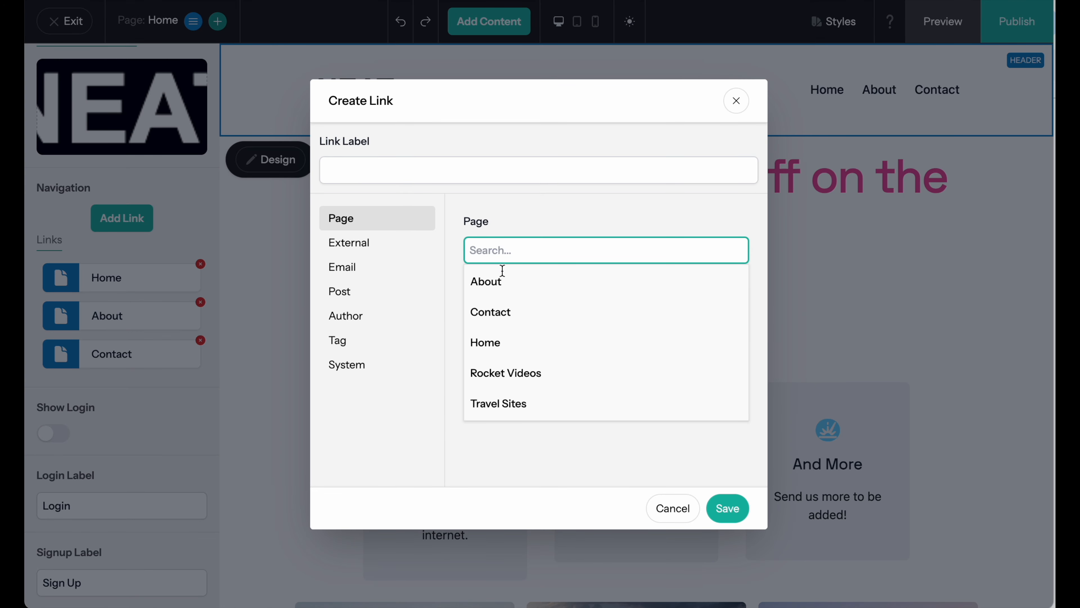
left_click(511, 373)
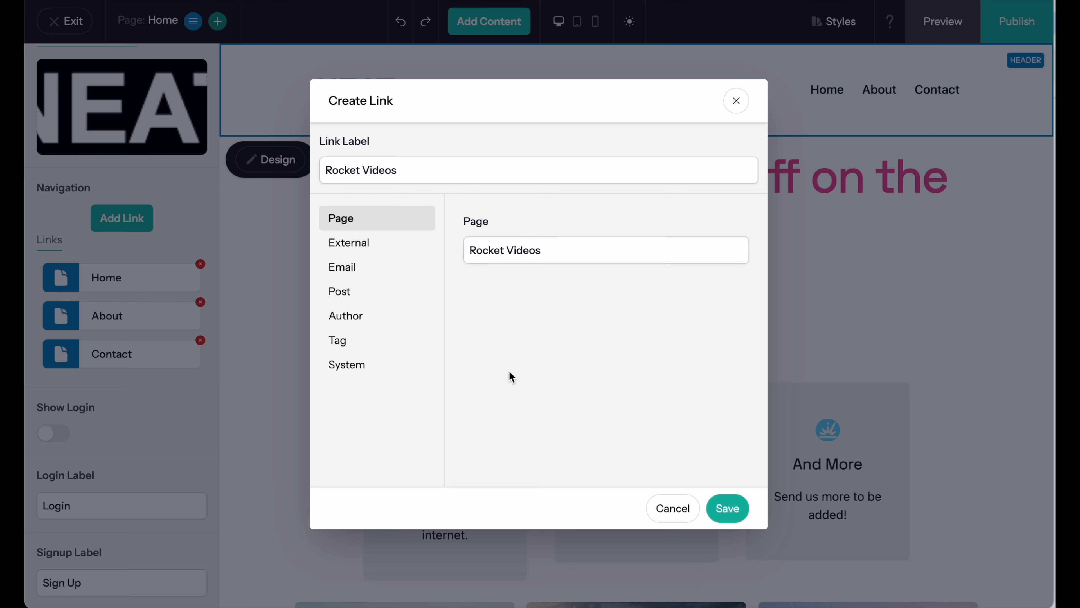
left_click(728, 508)
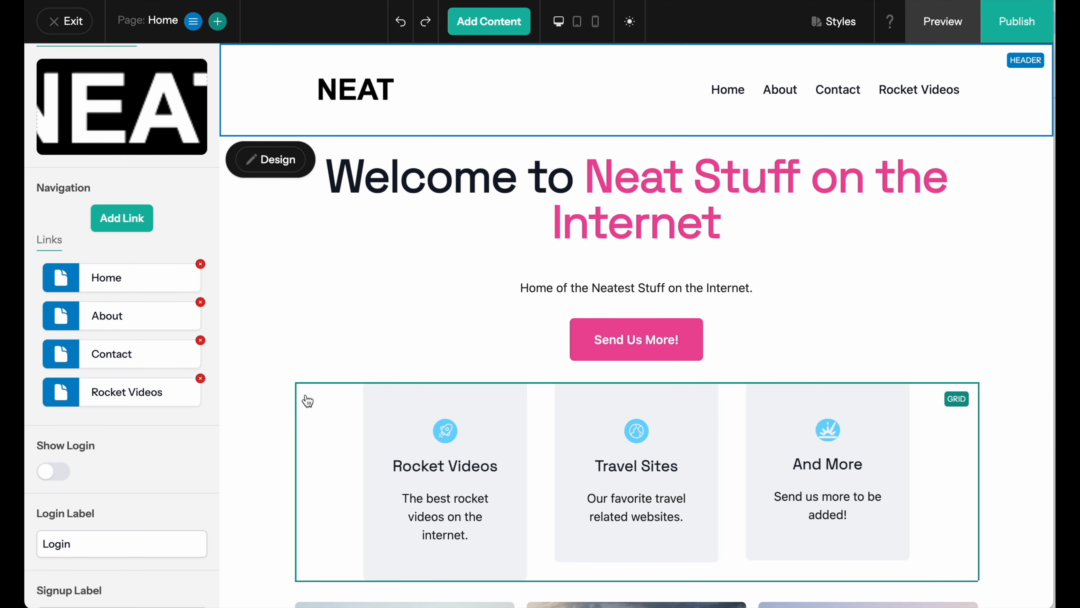
Add a link to the Travel Sites page to the header navigation.
left_click(128, 223)
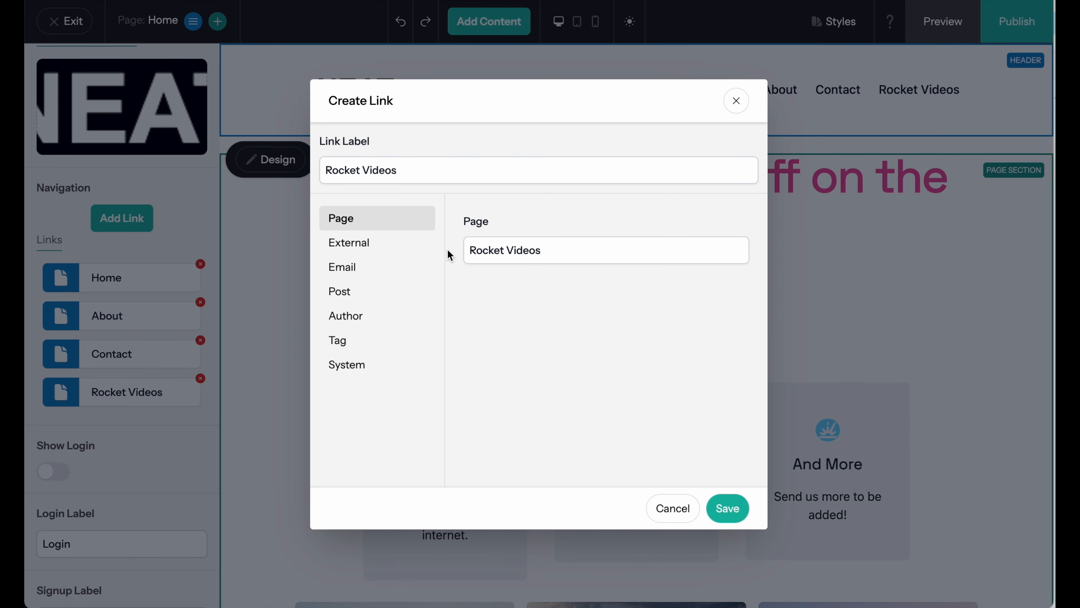
left_click(506, 251)
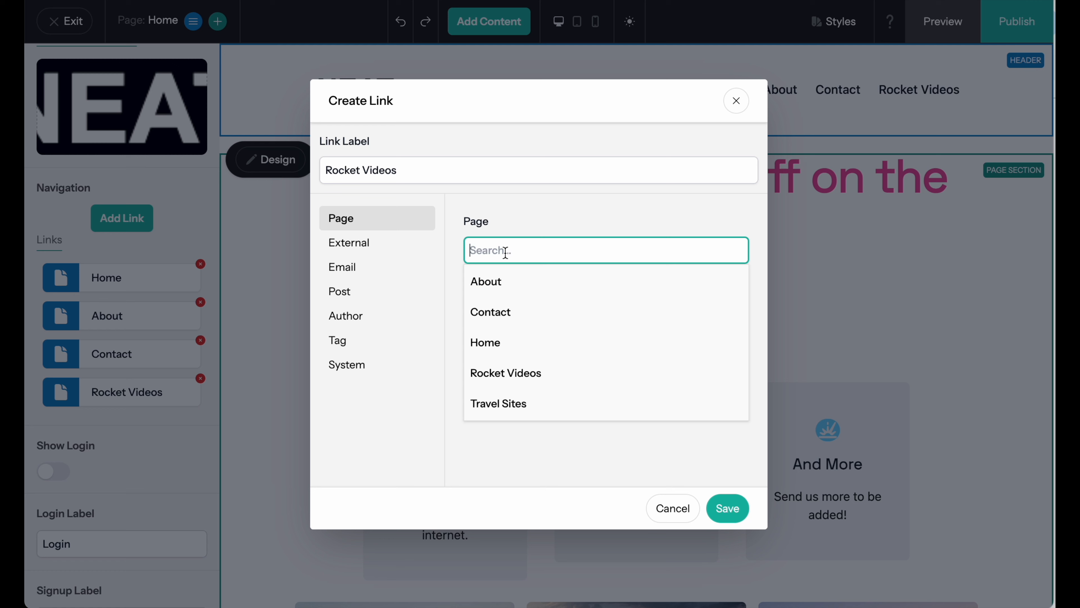
left_click(518, 402)
left_click(726, 509)
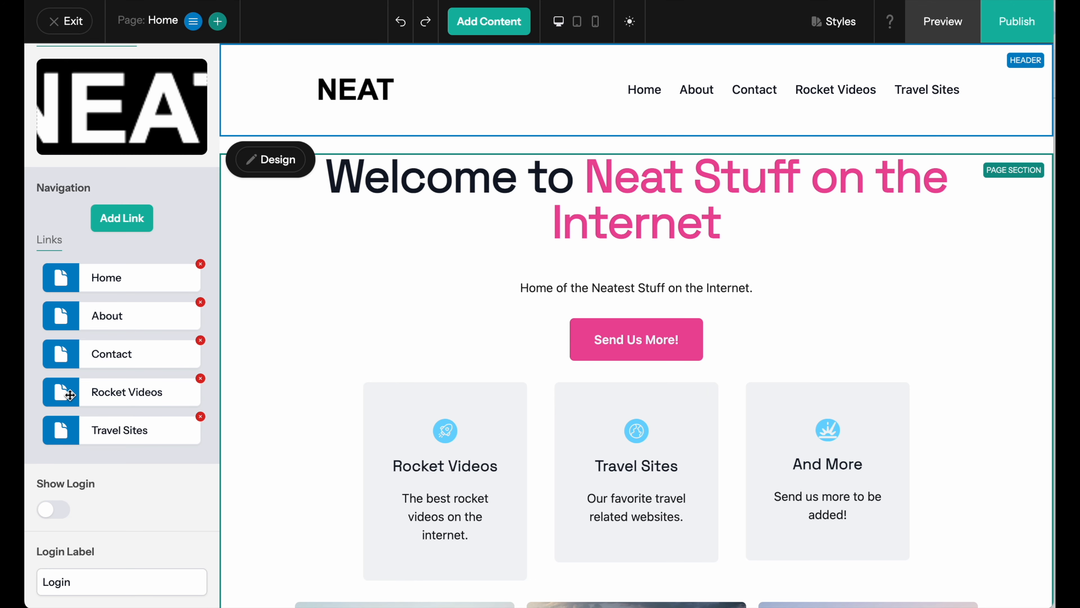
Reorder the header links so Rocket Videos and Travel Sites follow Home, and remove the About link.
left_click_drag(65, 394, 69, 312)
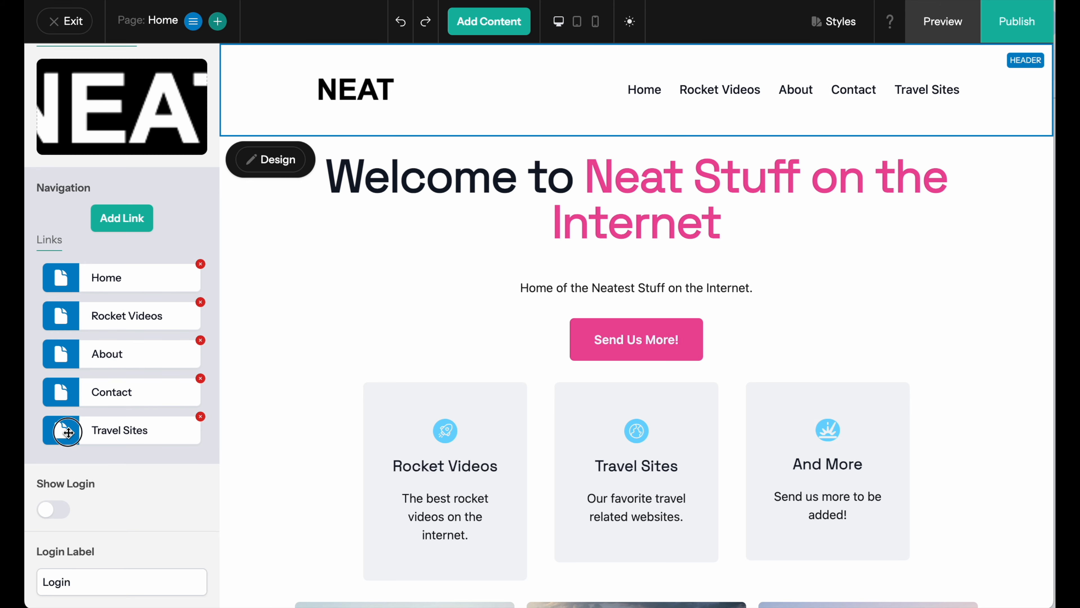
left_click_drag(64, 429, 67, 352)
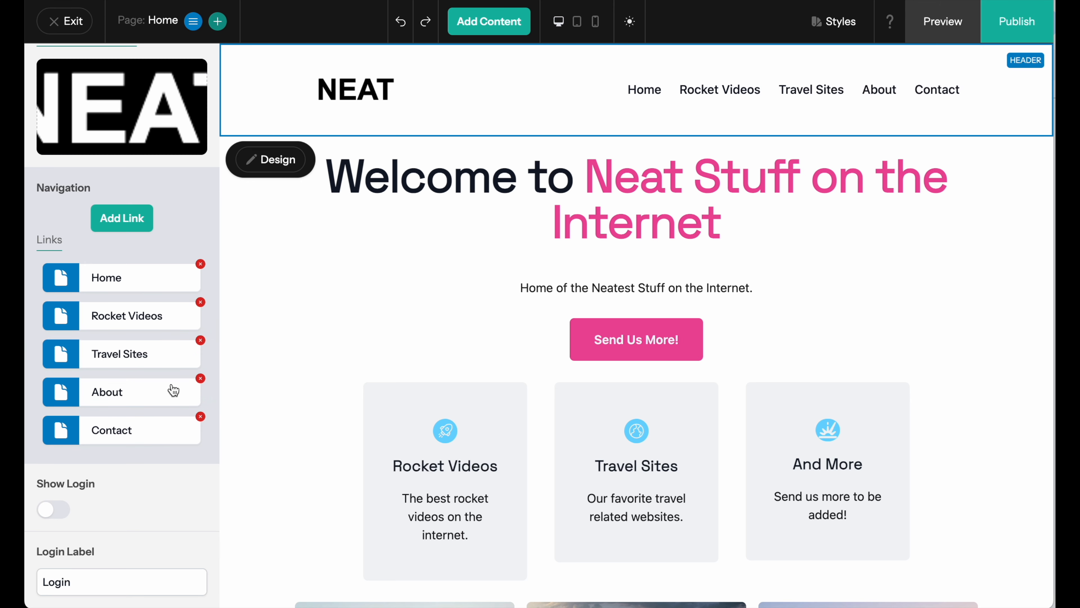
left_click(200, 379)
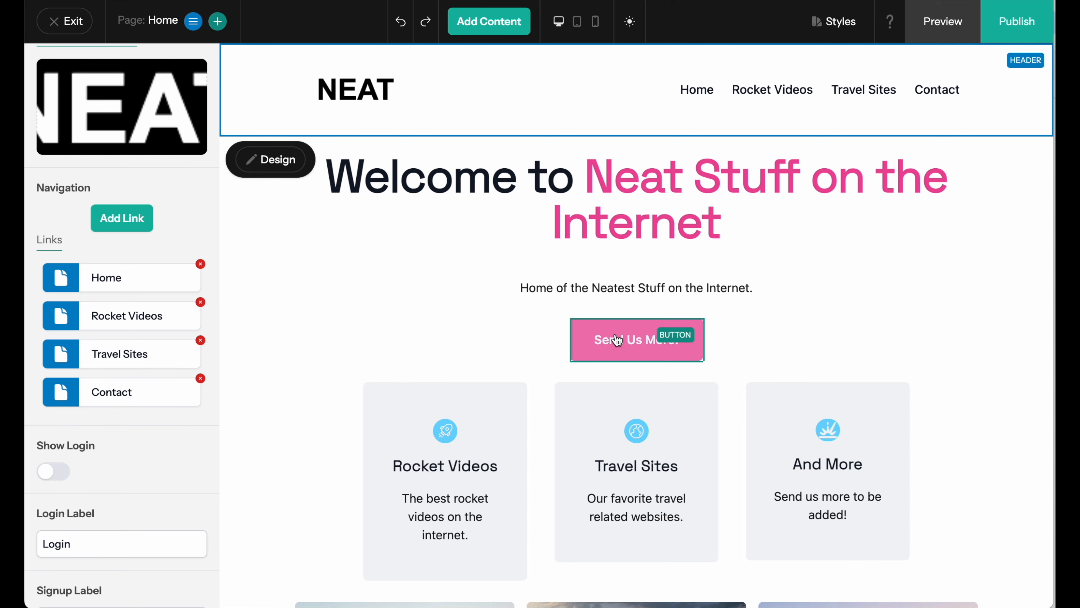
Link the "Send Us More!" button on the Home page to the Contact page.
left_click(617, 340)
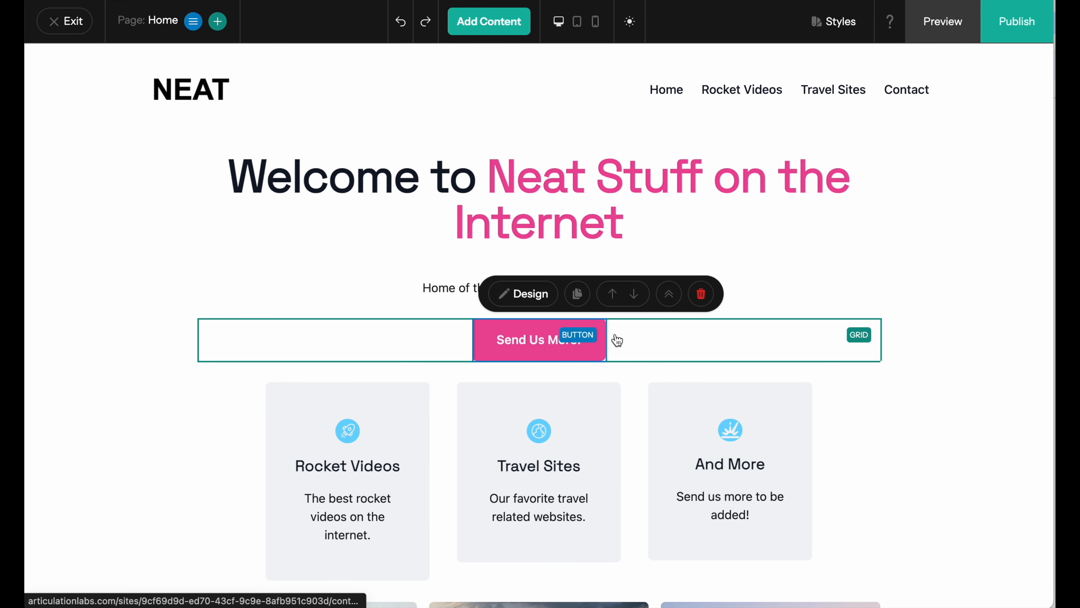
left_click(534, 296)
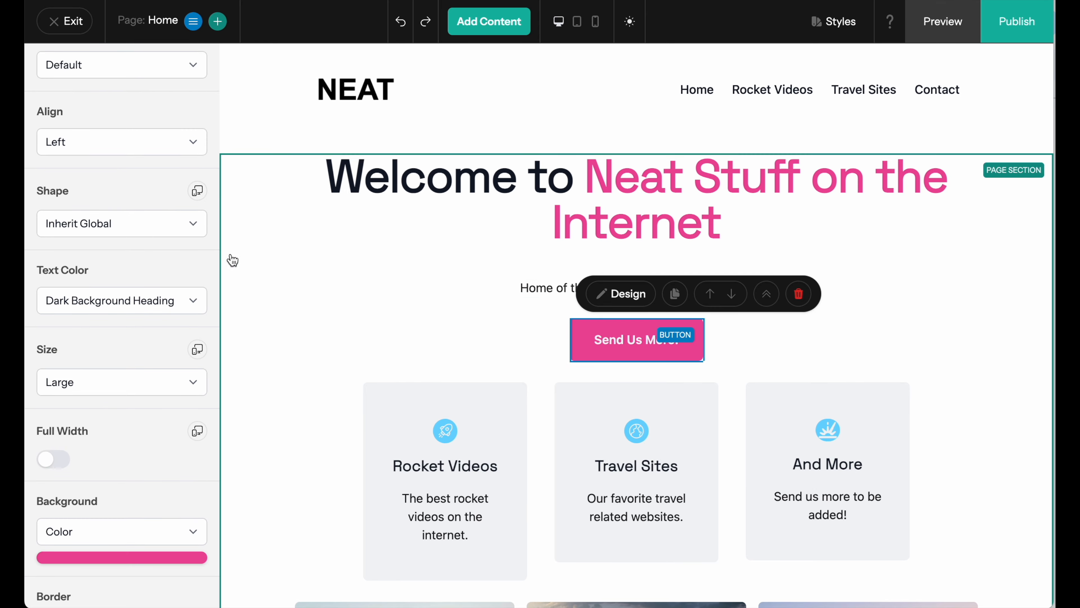
scroll(188, 254, "up", 5)
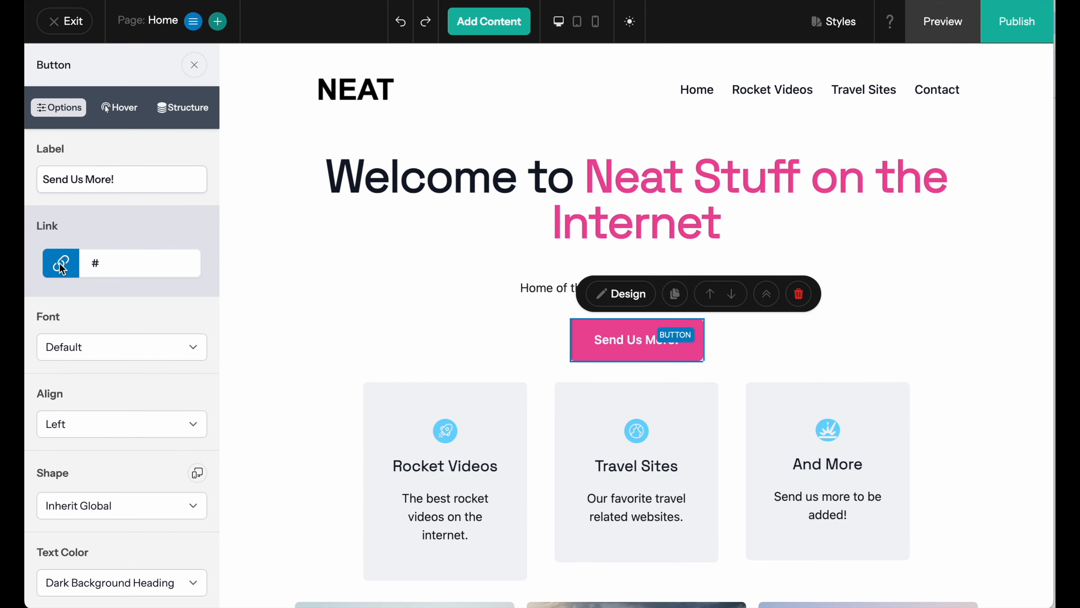
left_click(96, 265)
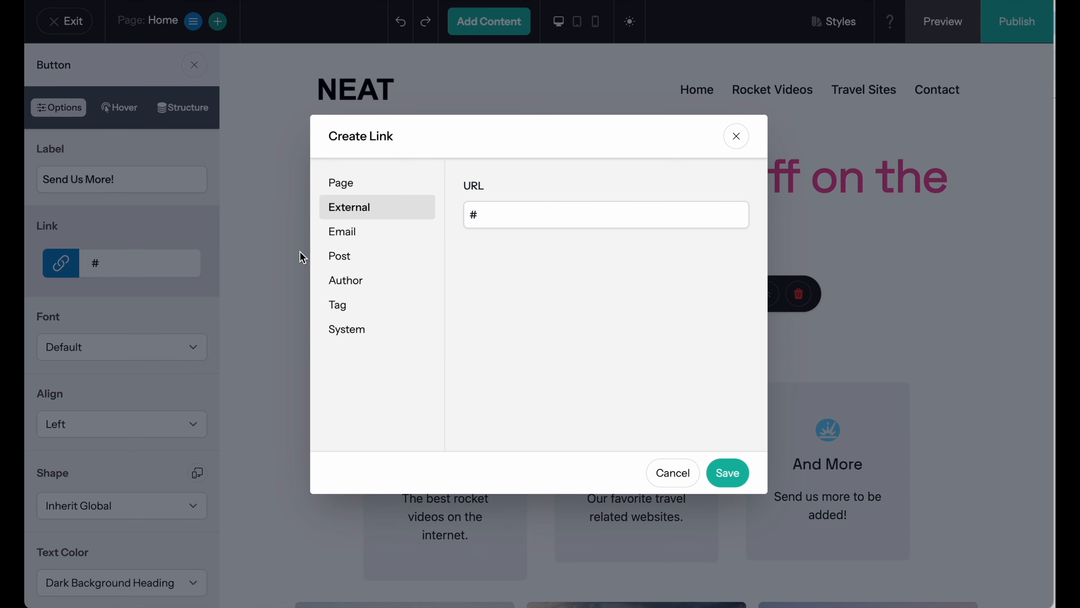
left_click(384, 192)
left_click(509, 212)
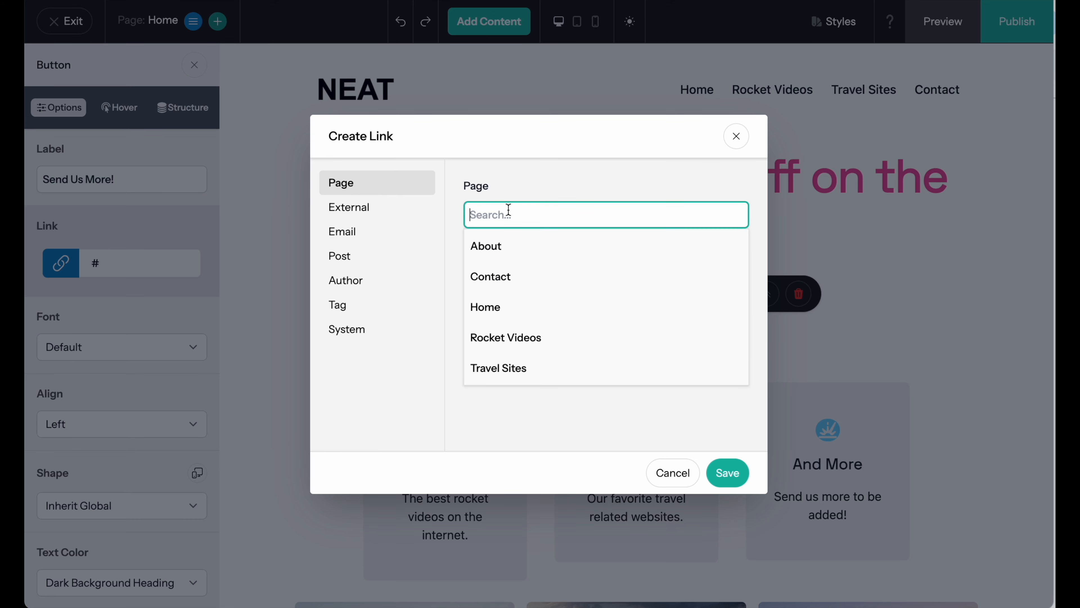
left_click(509, 279)
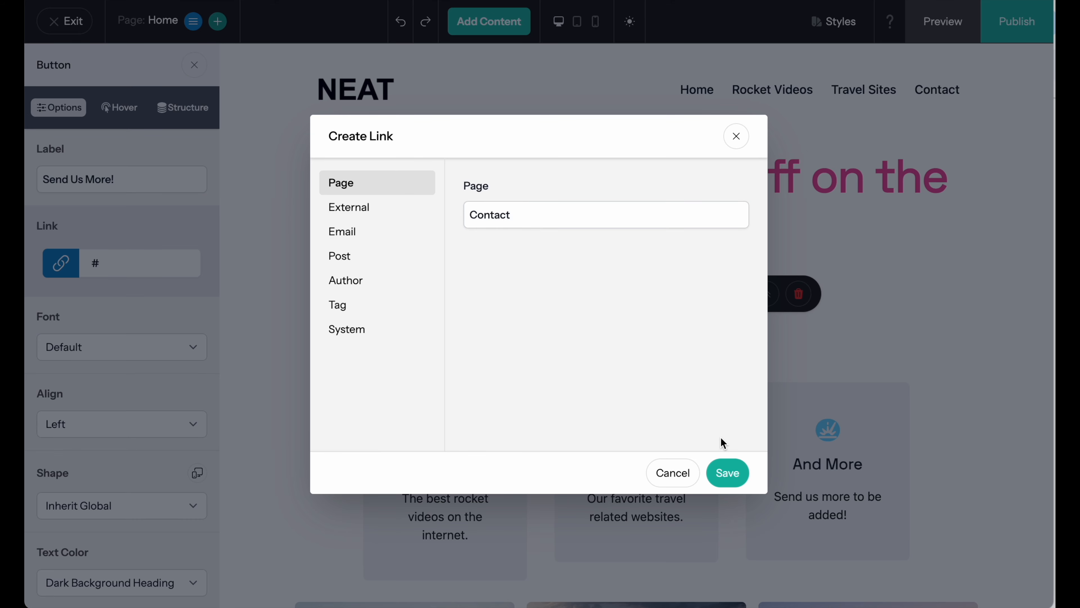
left_click(727, 472)
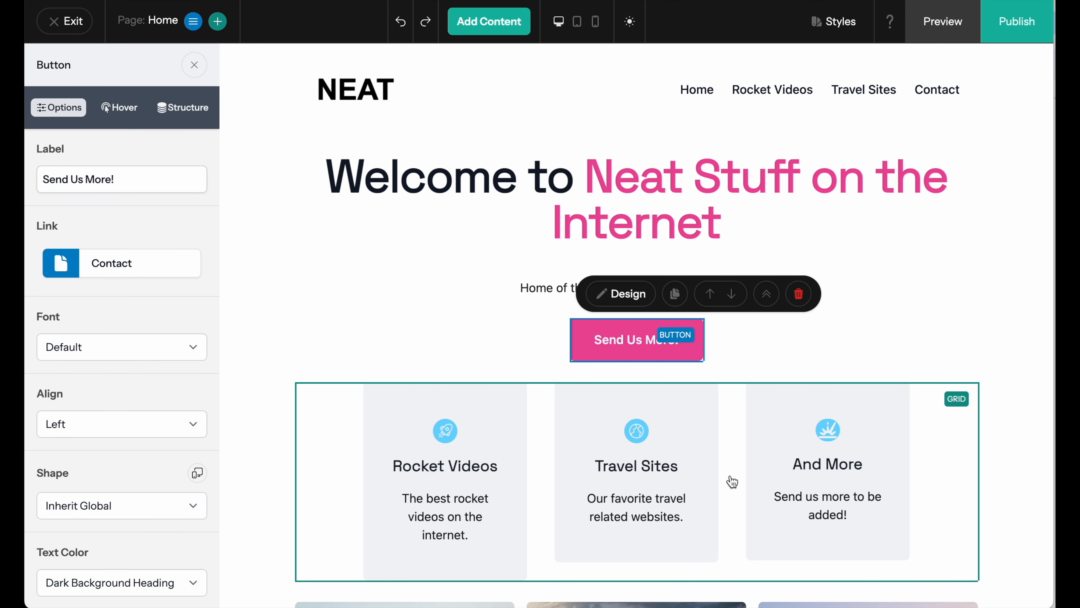
left_click(911, 303)
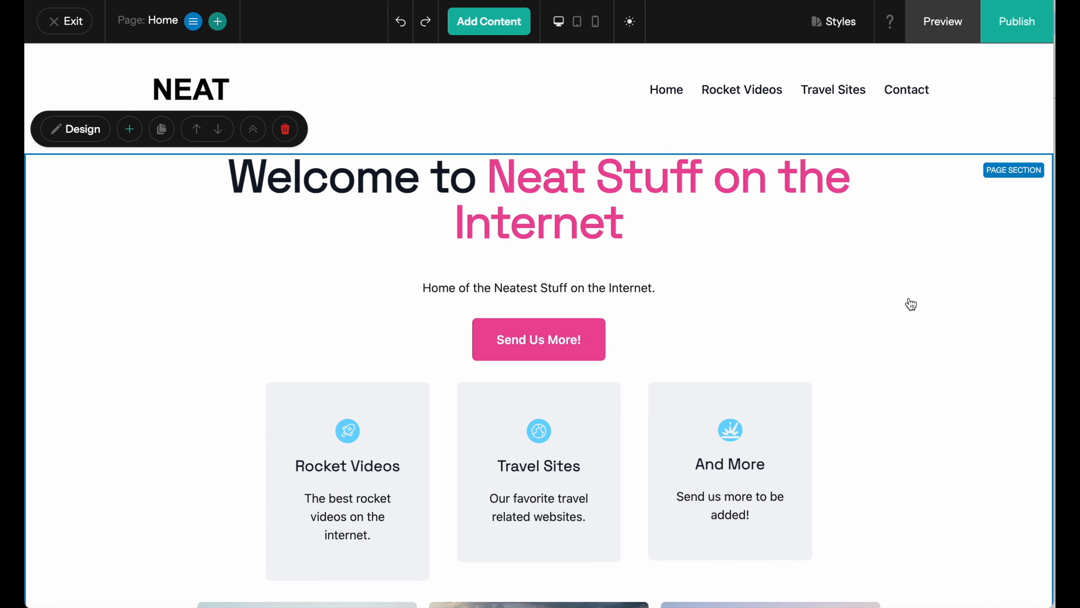
left_click(1025, 25)
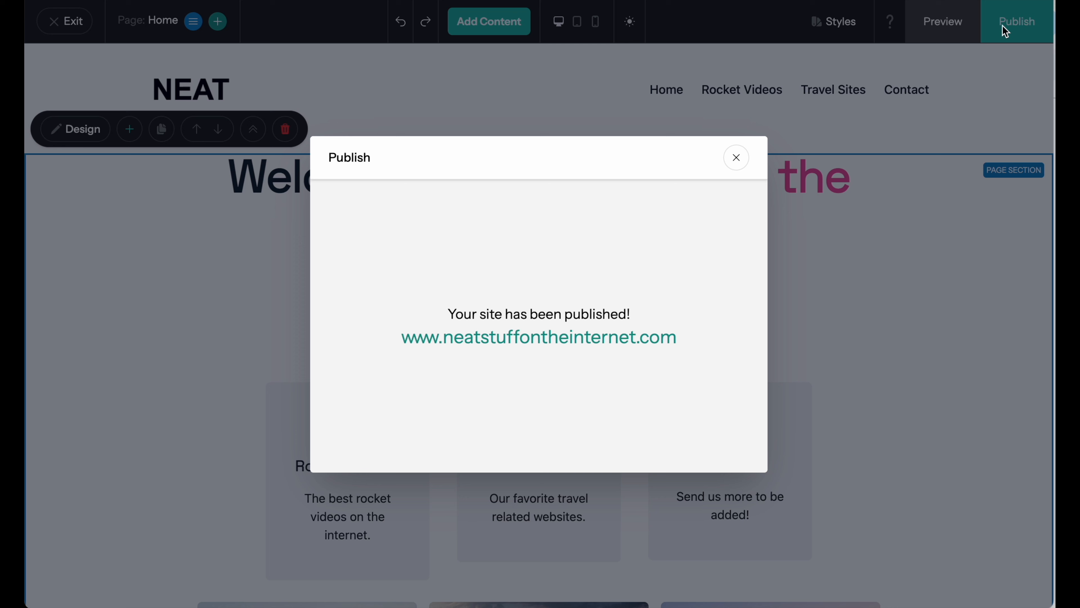
left_click(617, 343)
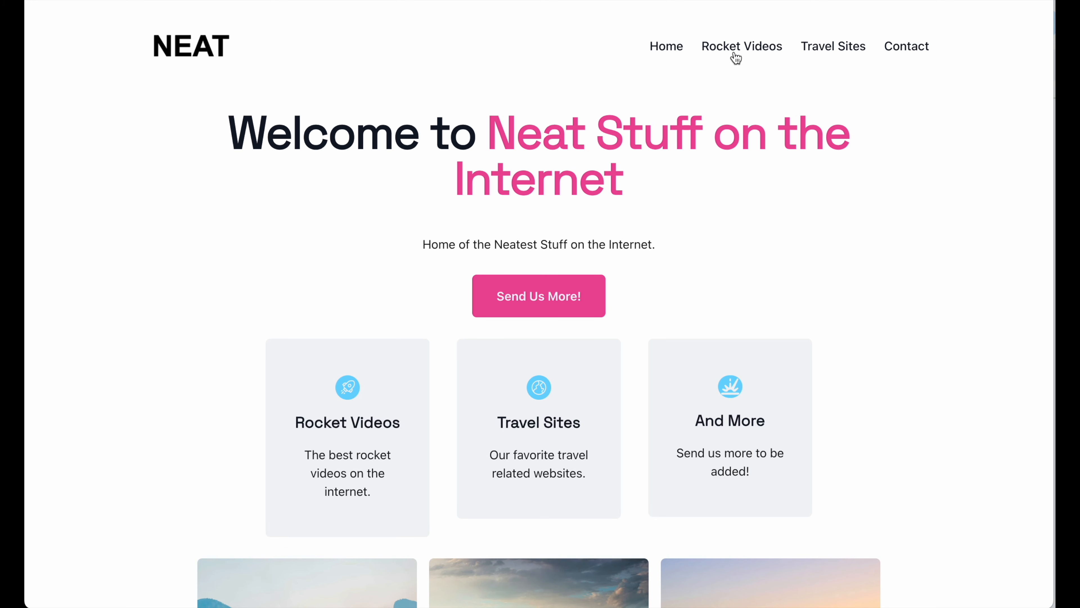
Check the live site's Rocket Videos, Travel Sites, Contact and Home navigation links and the "Send Us More!" button.
left_click(738, 54)
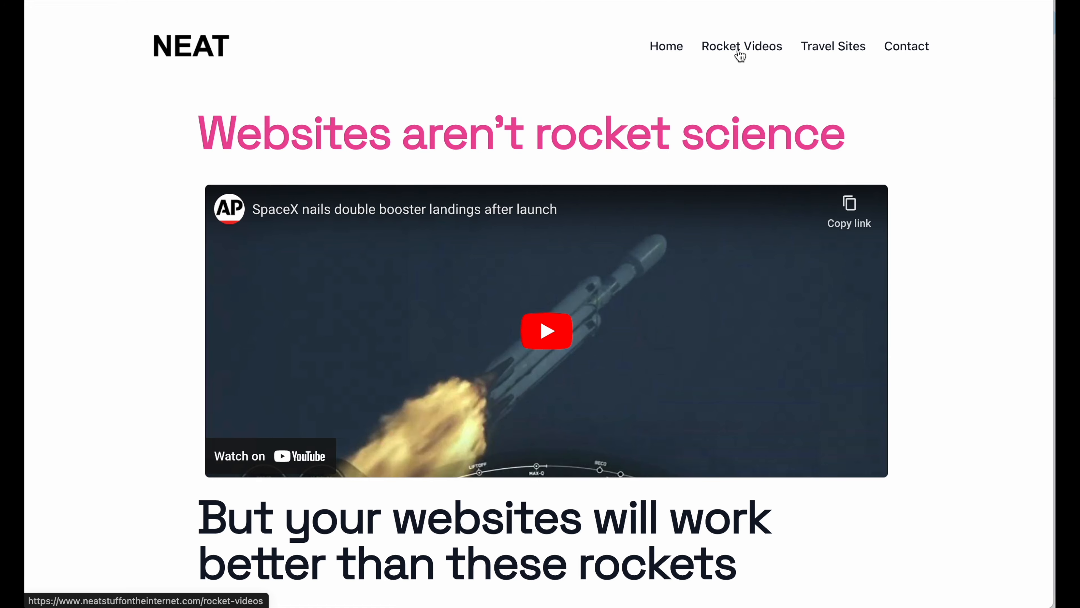
left_click(820, 51)
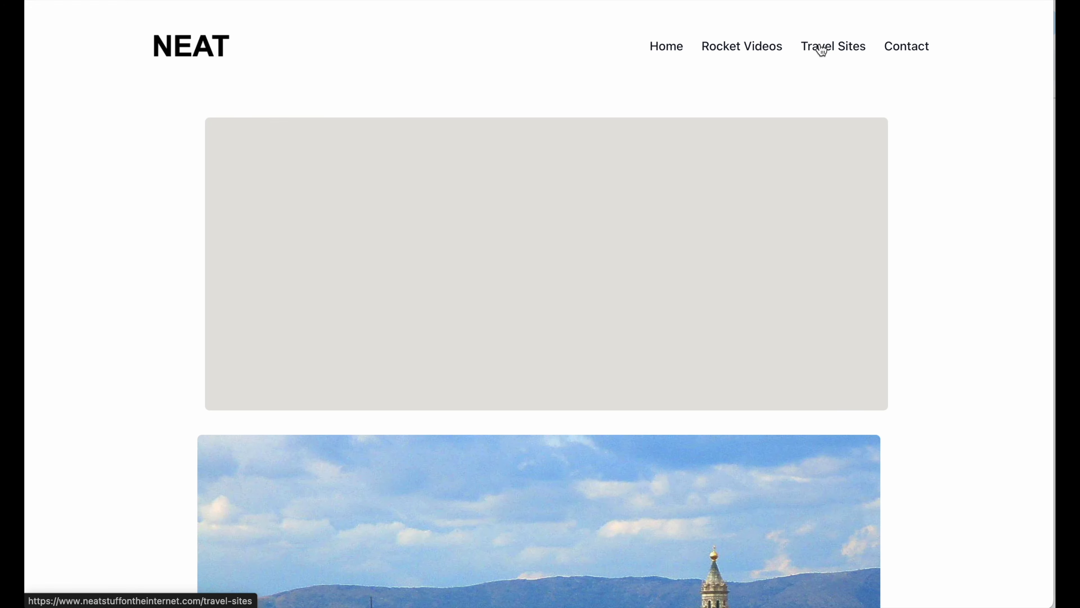
left_click(897, 50)
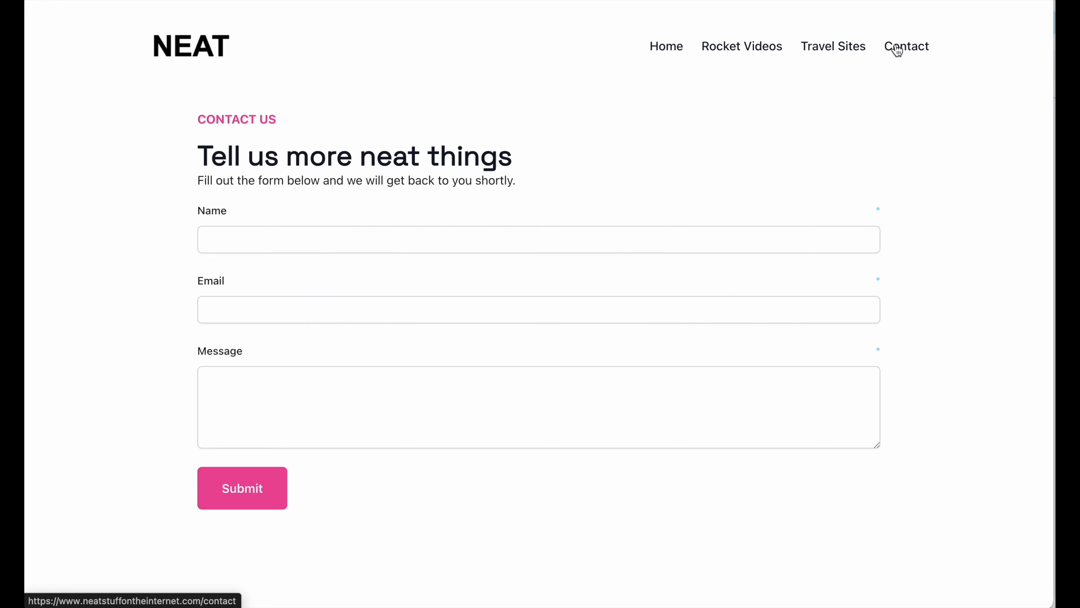
left_click(671, 51)
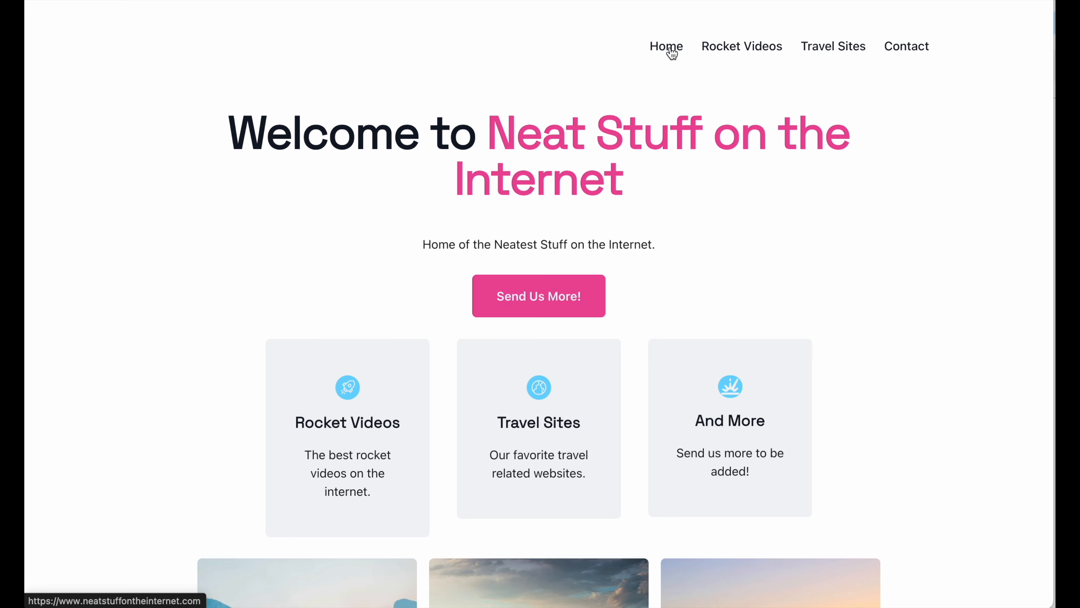
left_click(552, 294)
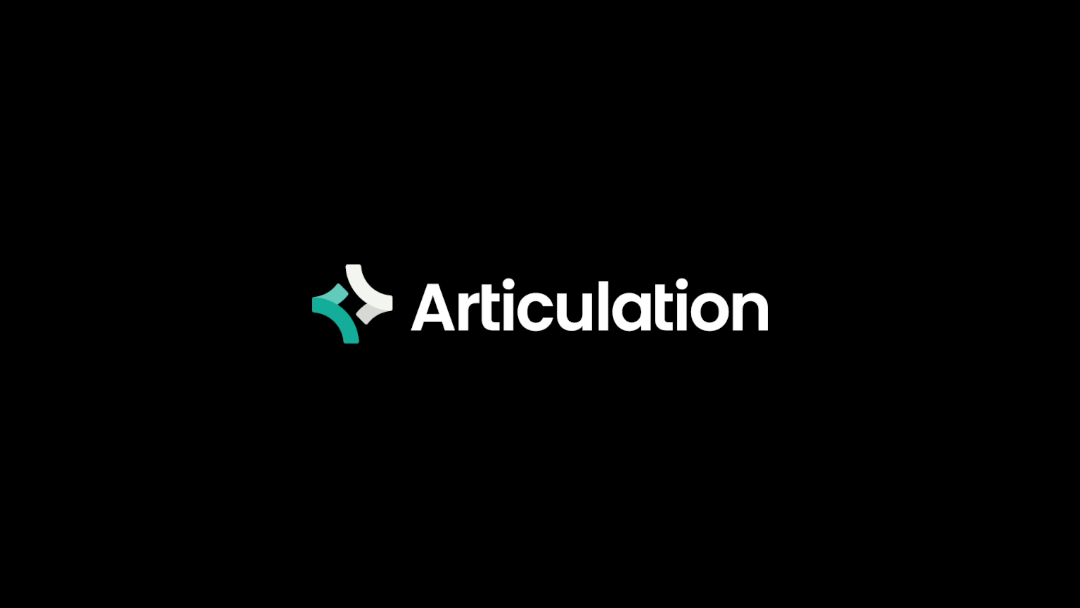